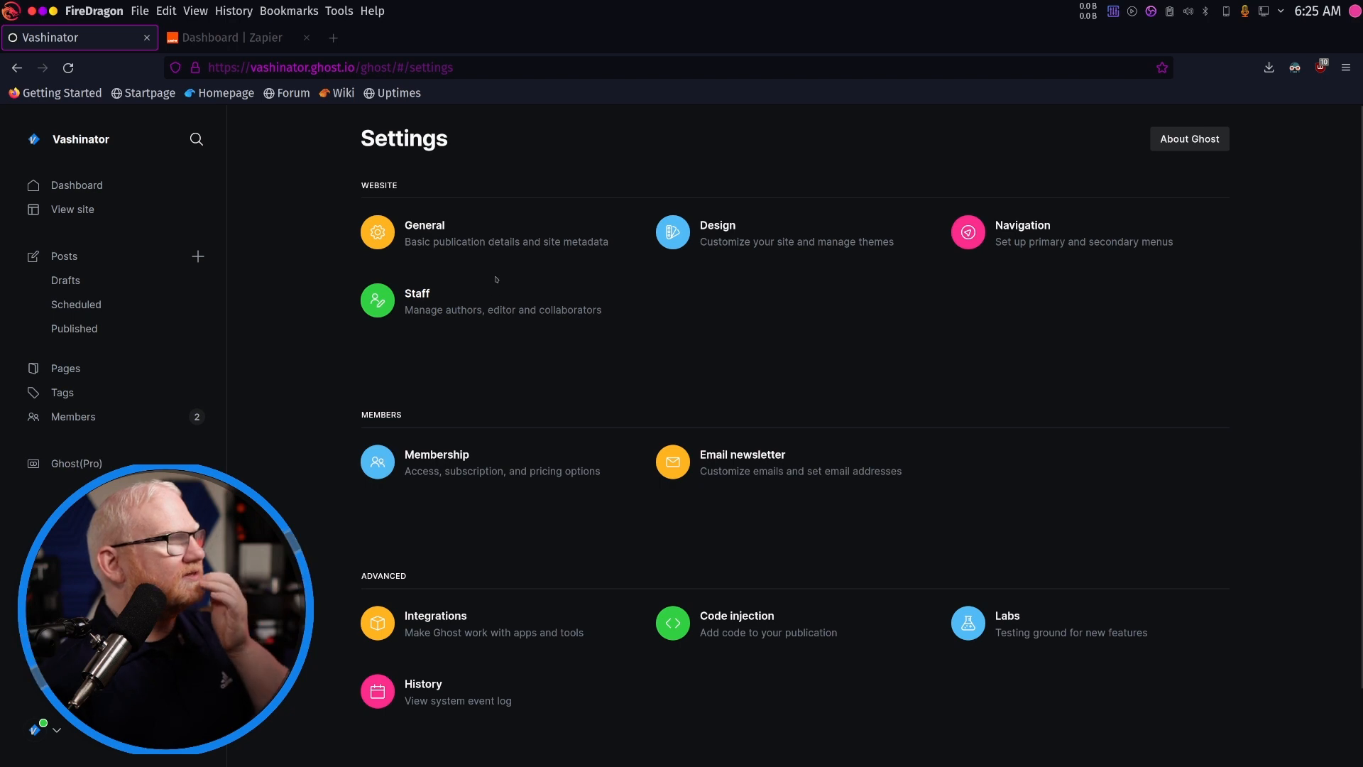
Open Ghost's Integrations settings, and in Zapier find Ghost among the connectable apps and start its connection
{"action": "left_click", "coordinate": [435, 618]}
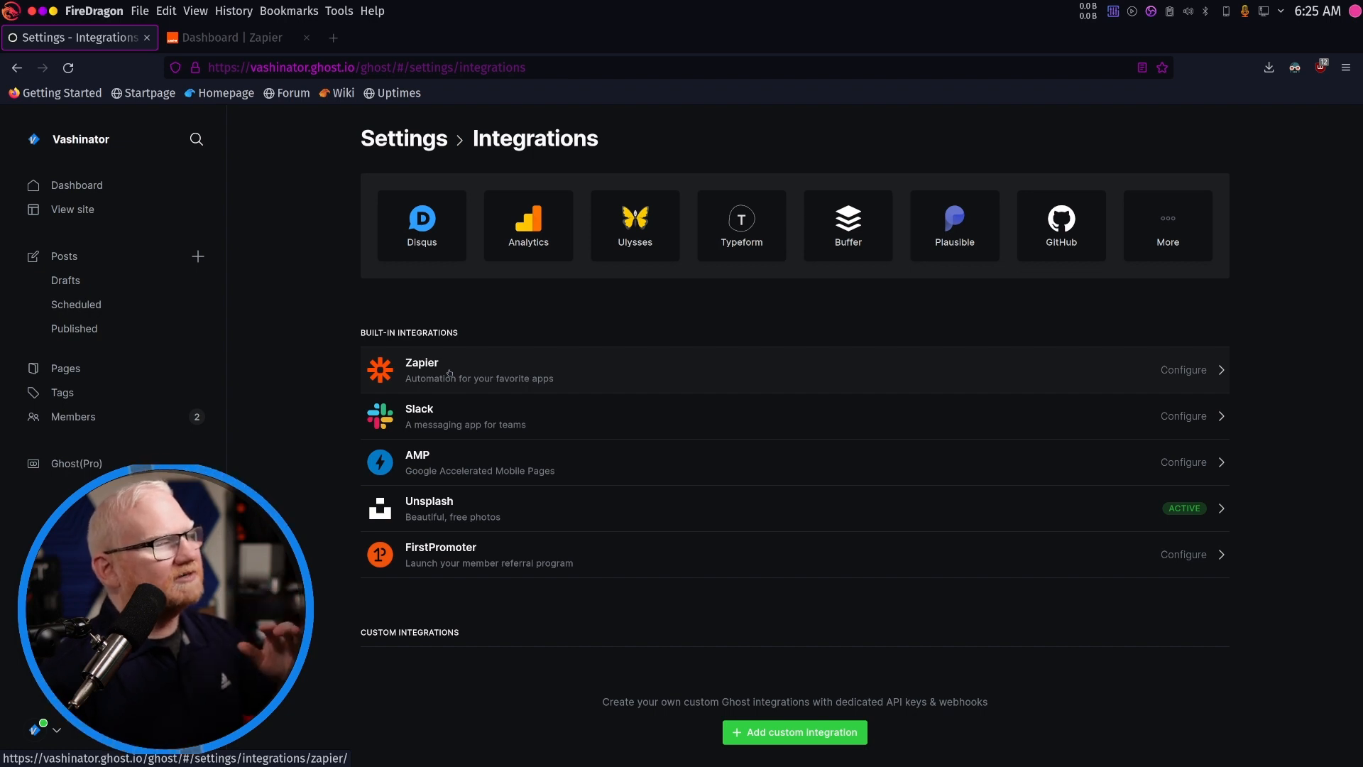
{"action": "left_click", "coordinate": [202, 37]}
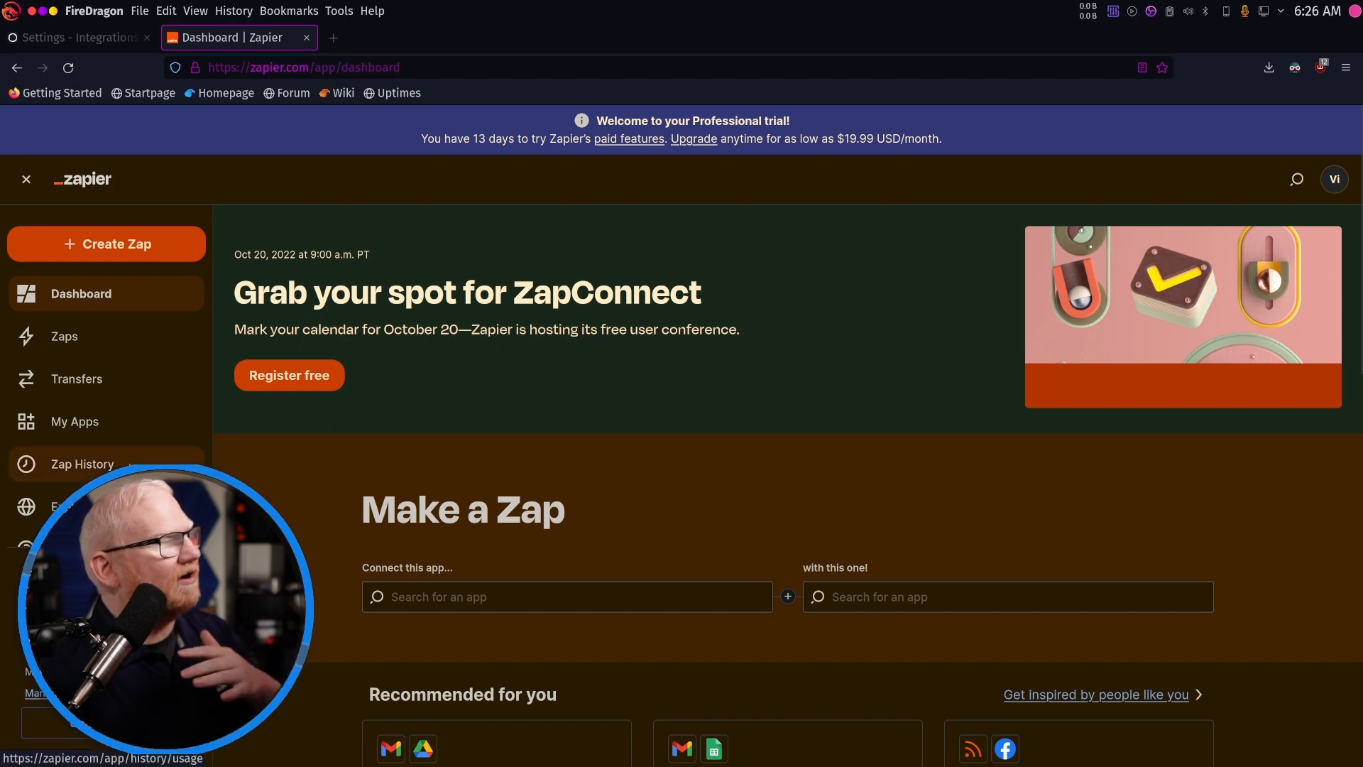
{"action": "scroll", "coordinate": [120, 434], "scroll_direction": "down", "scroll_amount": 1}
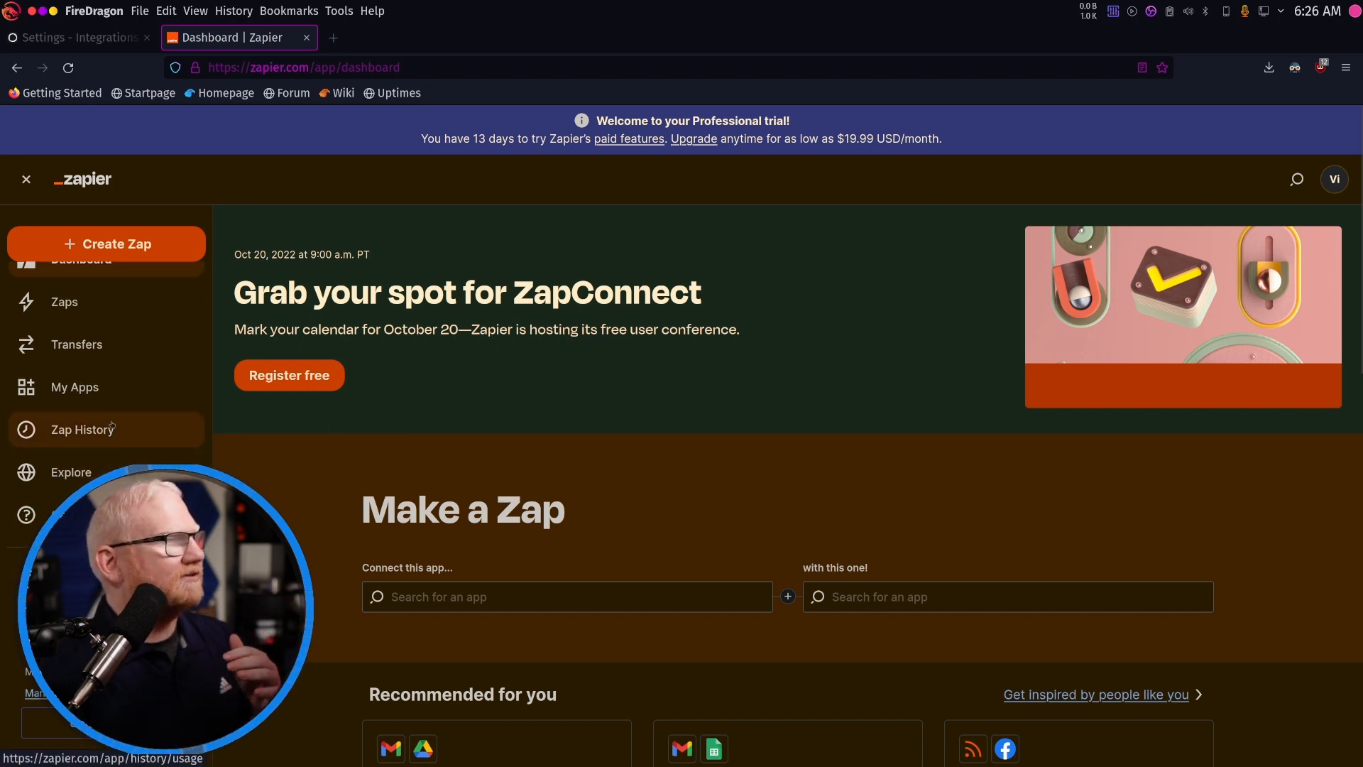
{"action": "scroll", "coordinate": [112, 426], "scroll_direction": "up", "scroll_amount": 1}
{"action": "left_click", "coordinate": [103, 423]}
{"action": "type", "text": "gho"}
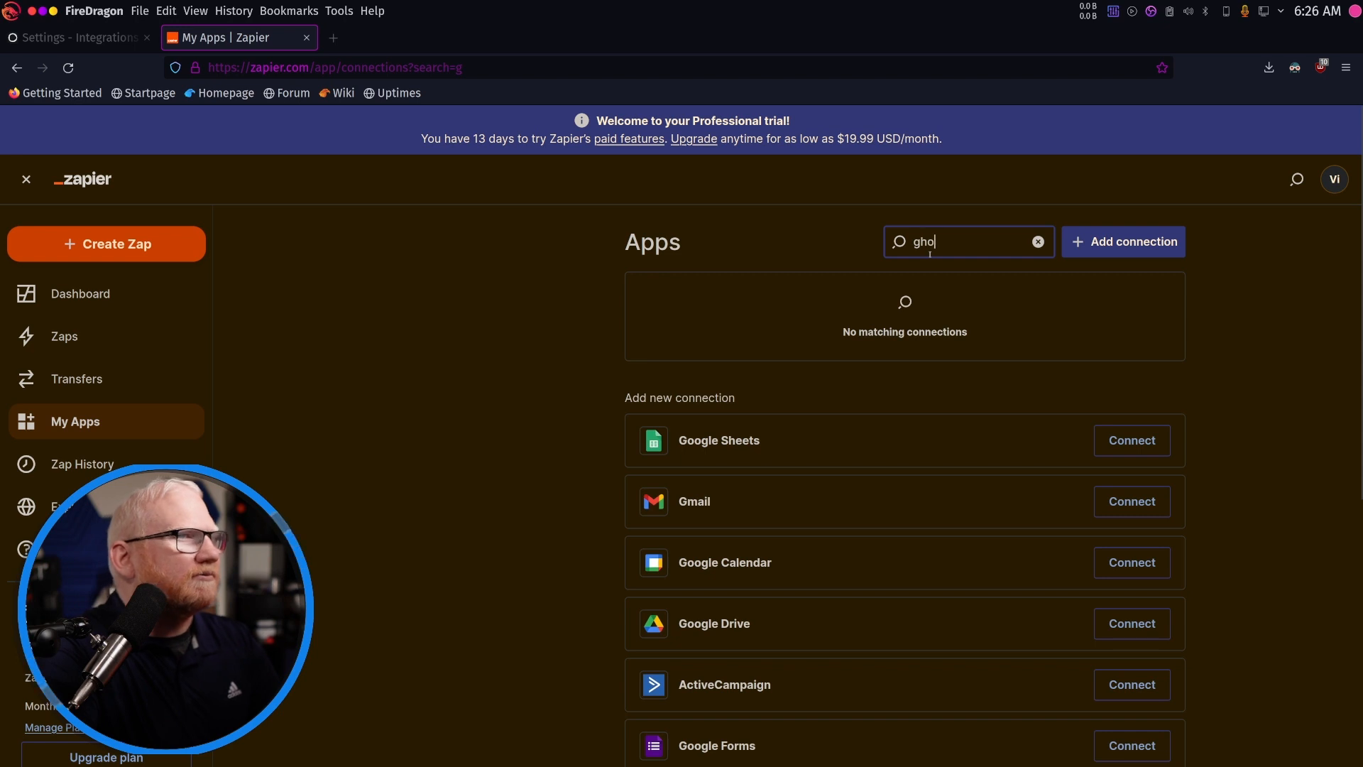
{"action": "type", "text": "st"}
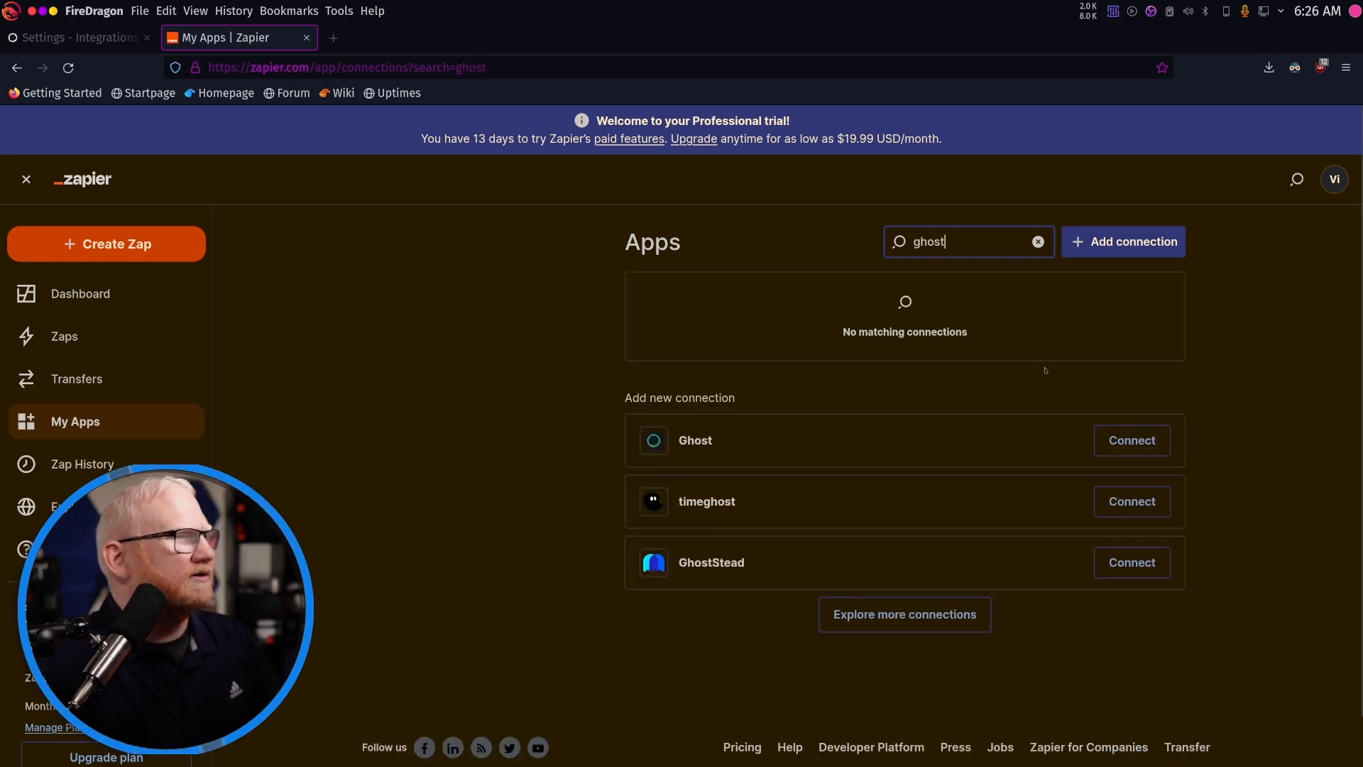
{"action": "left_click", "coordinate": [1118, 447]}
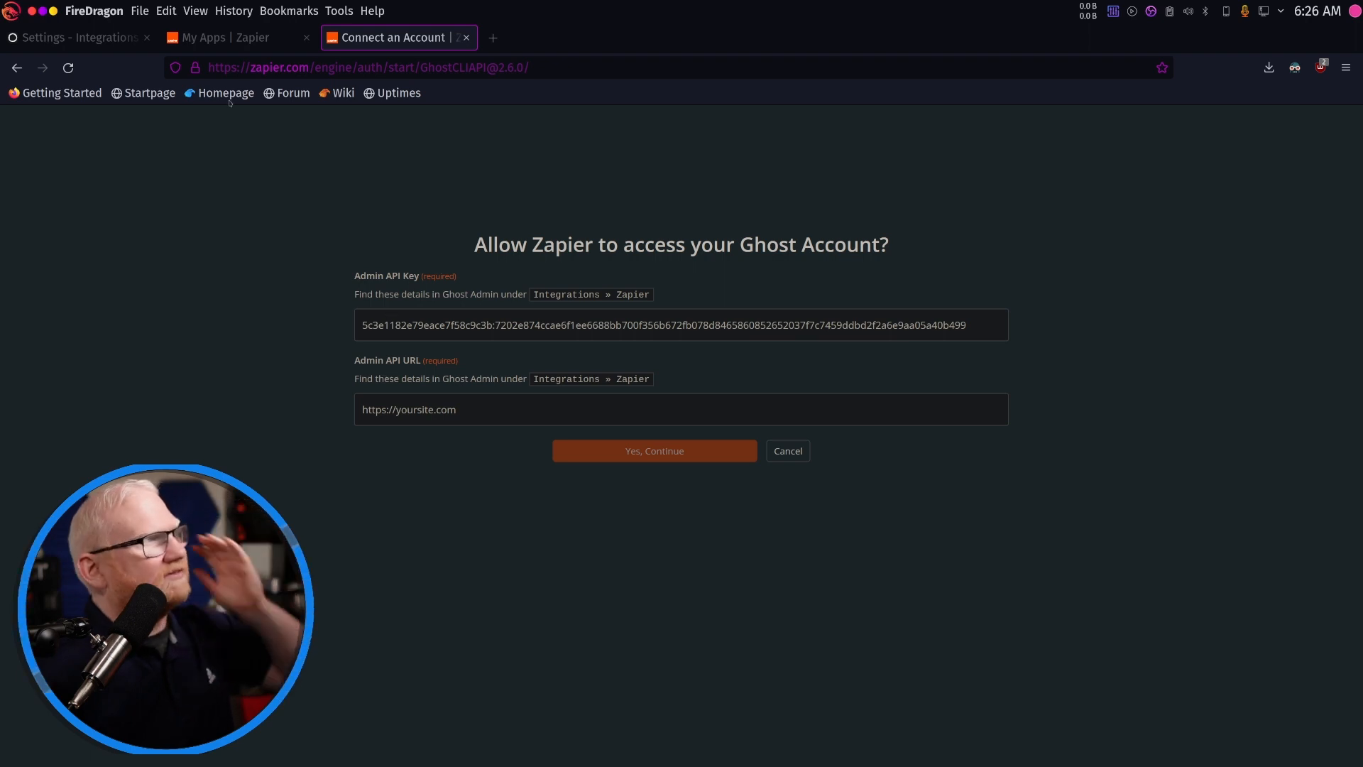
Copy the Admin API key and API URL from Ghost's Zapier integration into Zapier's connection form and authorize access
{"action": "left_click", "coordinate": [41, 41]}
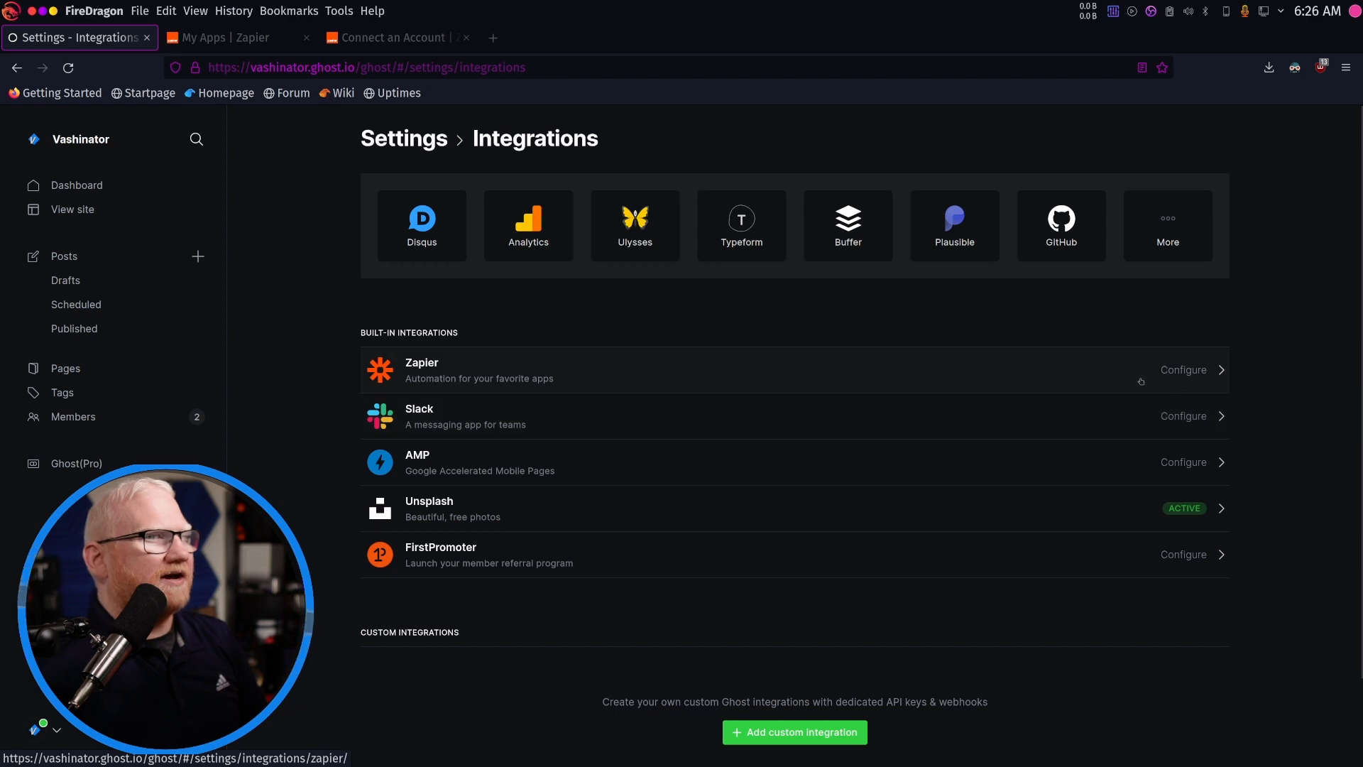
{"action": "left_click", "coordinate": [1165, 385]}
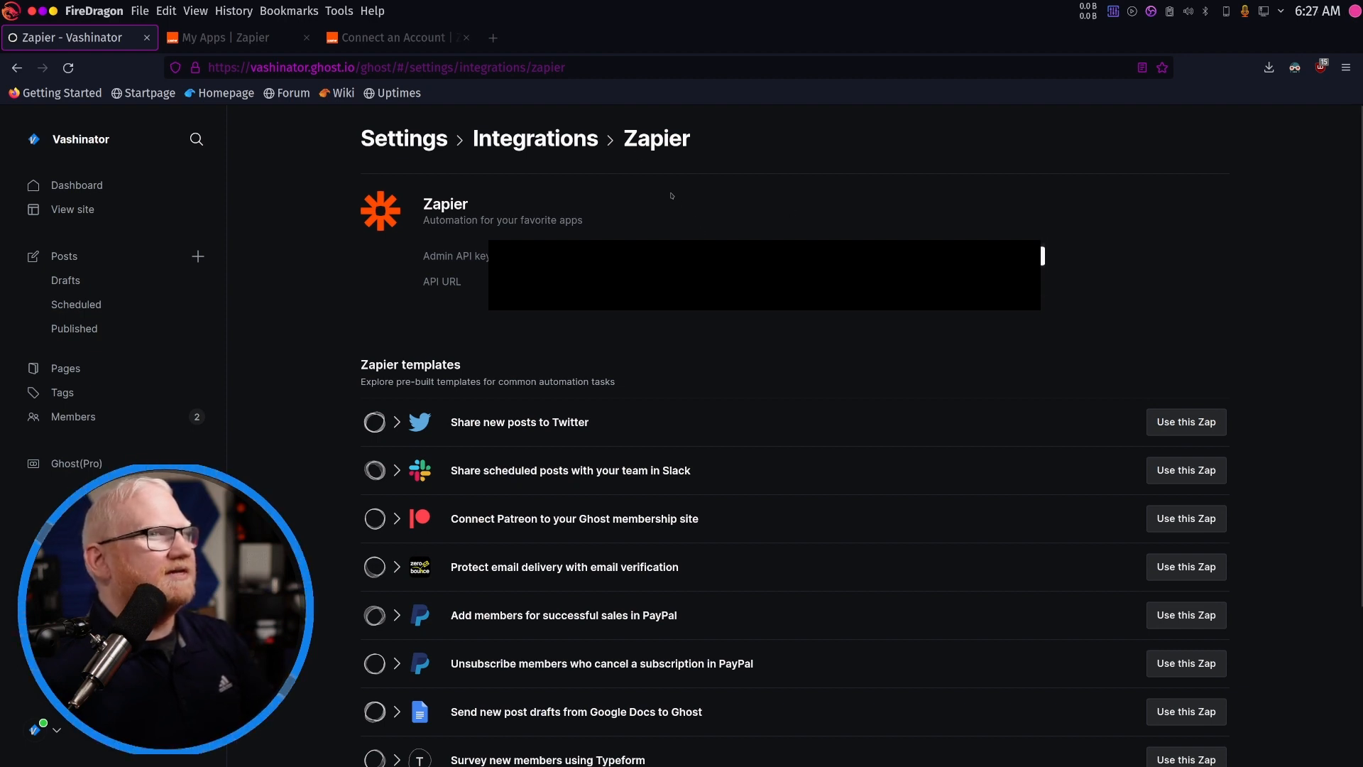
{"action": "left_click", "coordinate": [398, 41]}
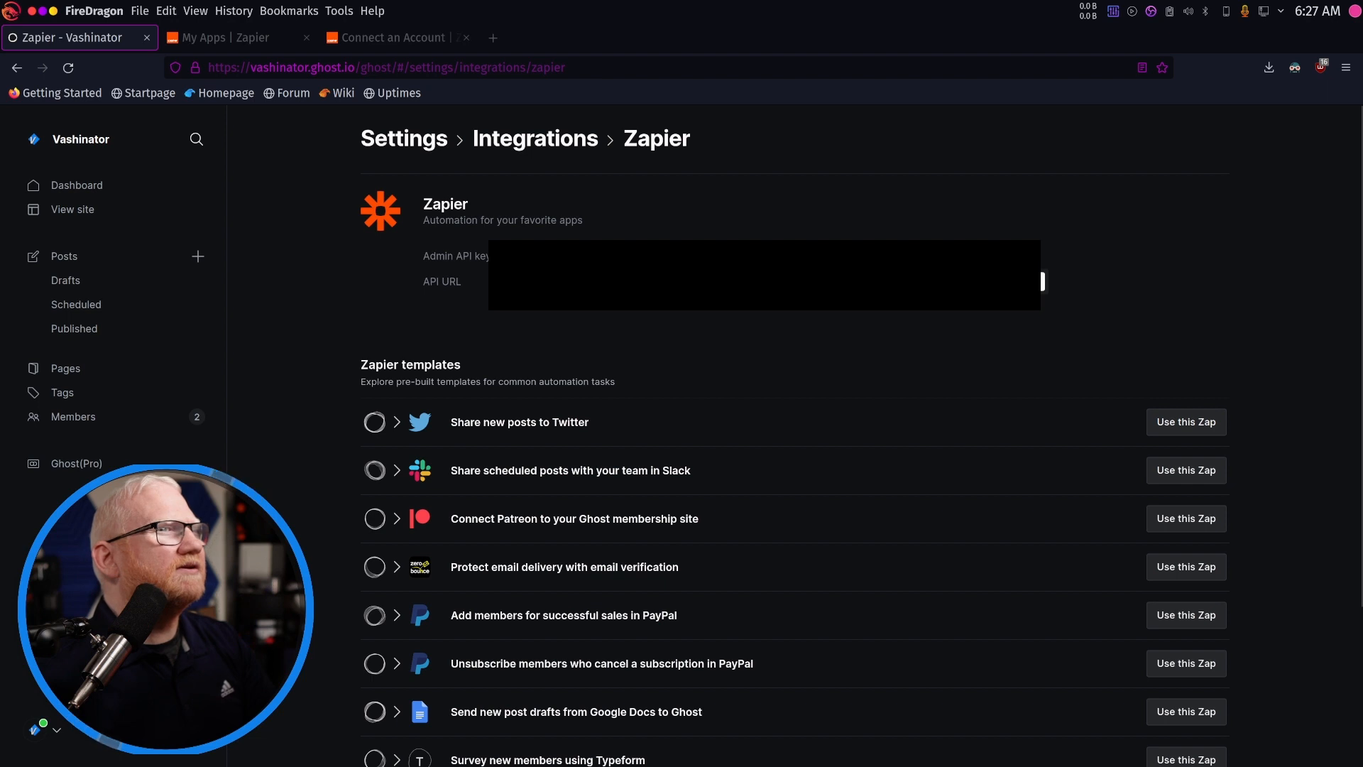
{"action": "left_click", "coordinate": [392, 43]}
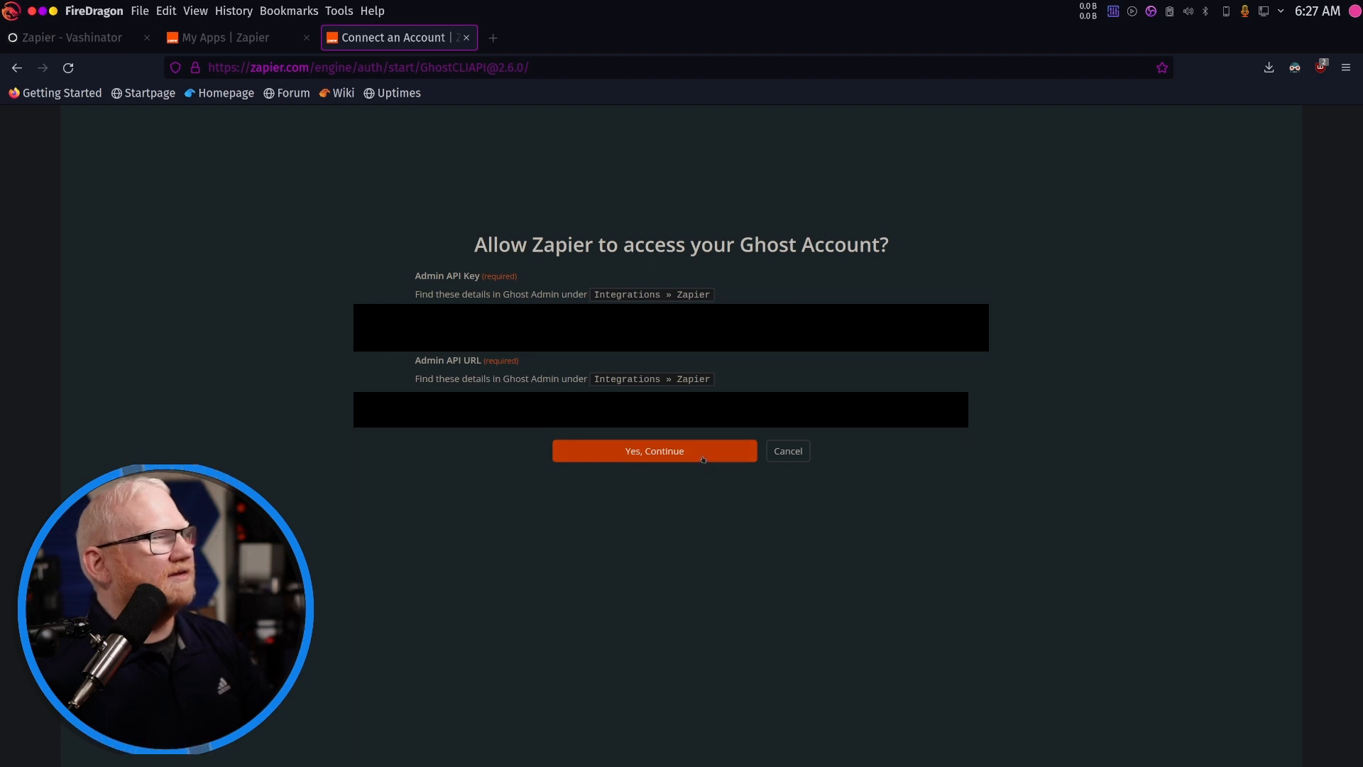
{"action": "left_click", "coordinate": [703, 458]}
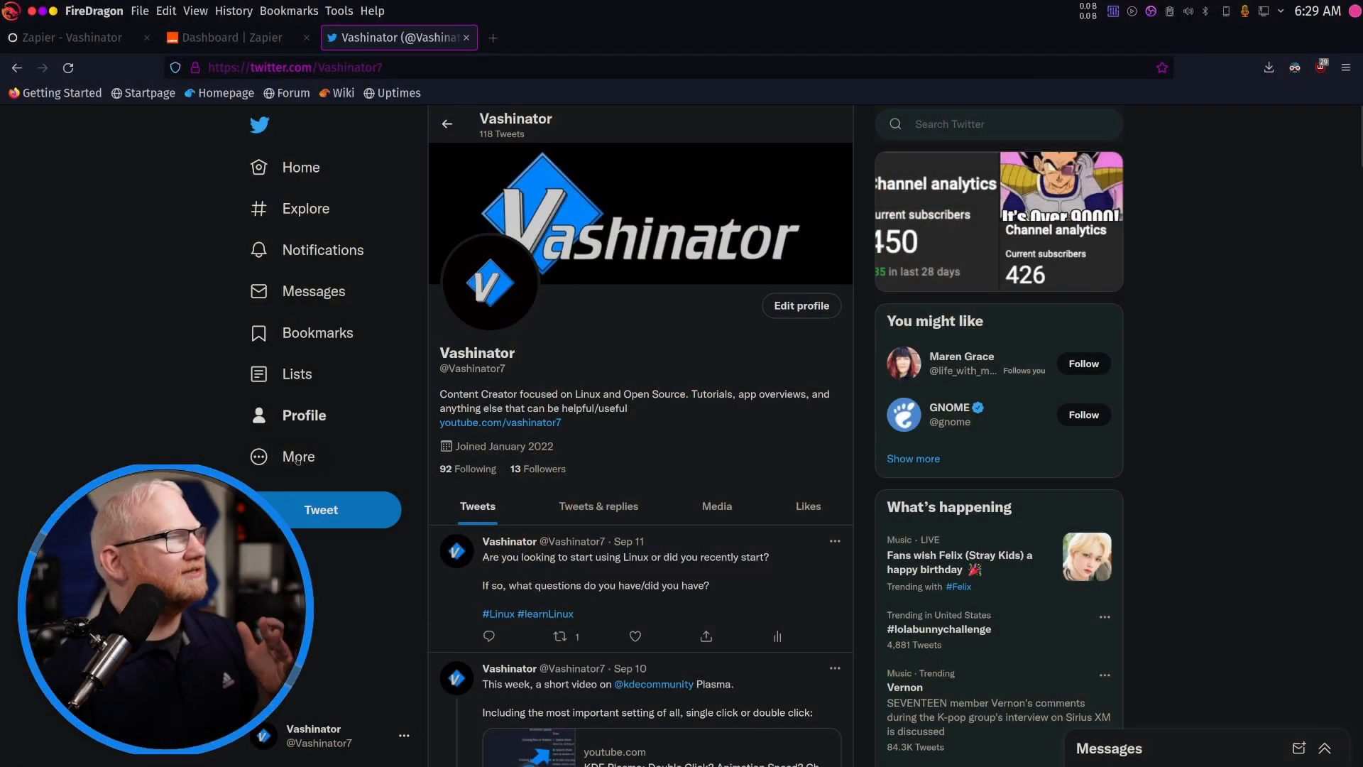
From Twitter's Newsletters offer, sign up for Revue with the Twitter account and authorize the app
{"action": "left_click", "coordinate": [298, 458]}
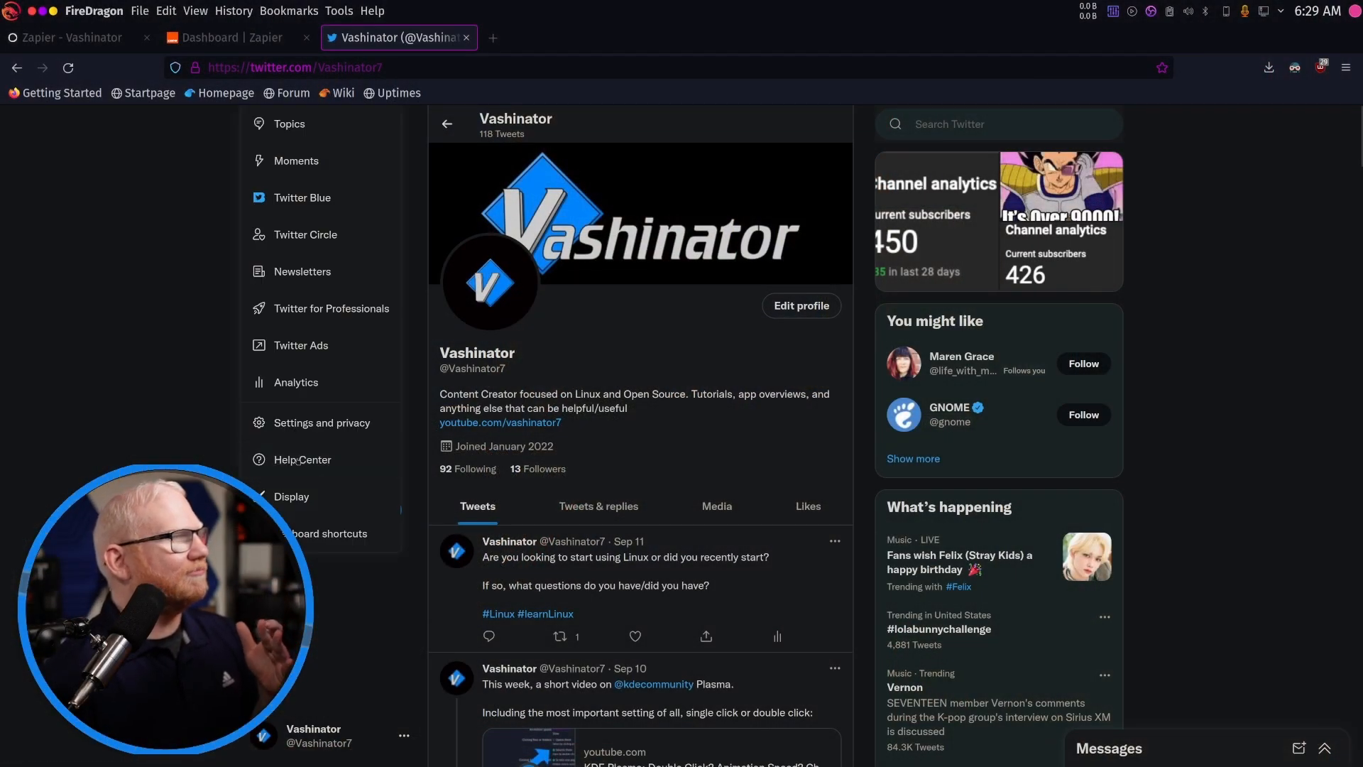
{"action": "left_click", "coordinate": [323, 272]}
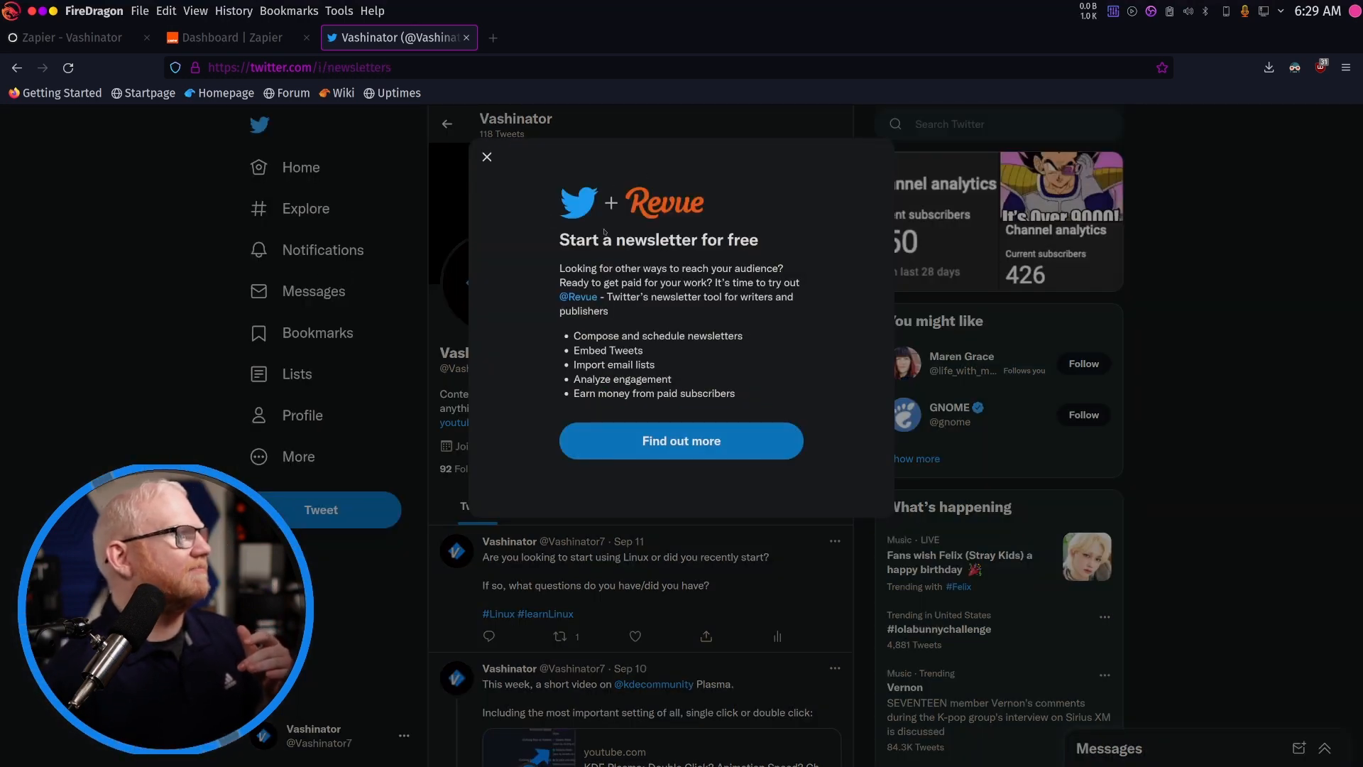
{"action": "left_click", "coordinate": [680, 451]}
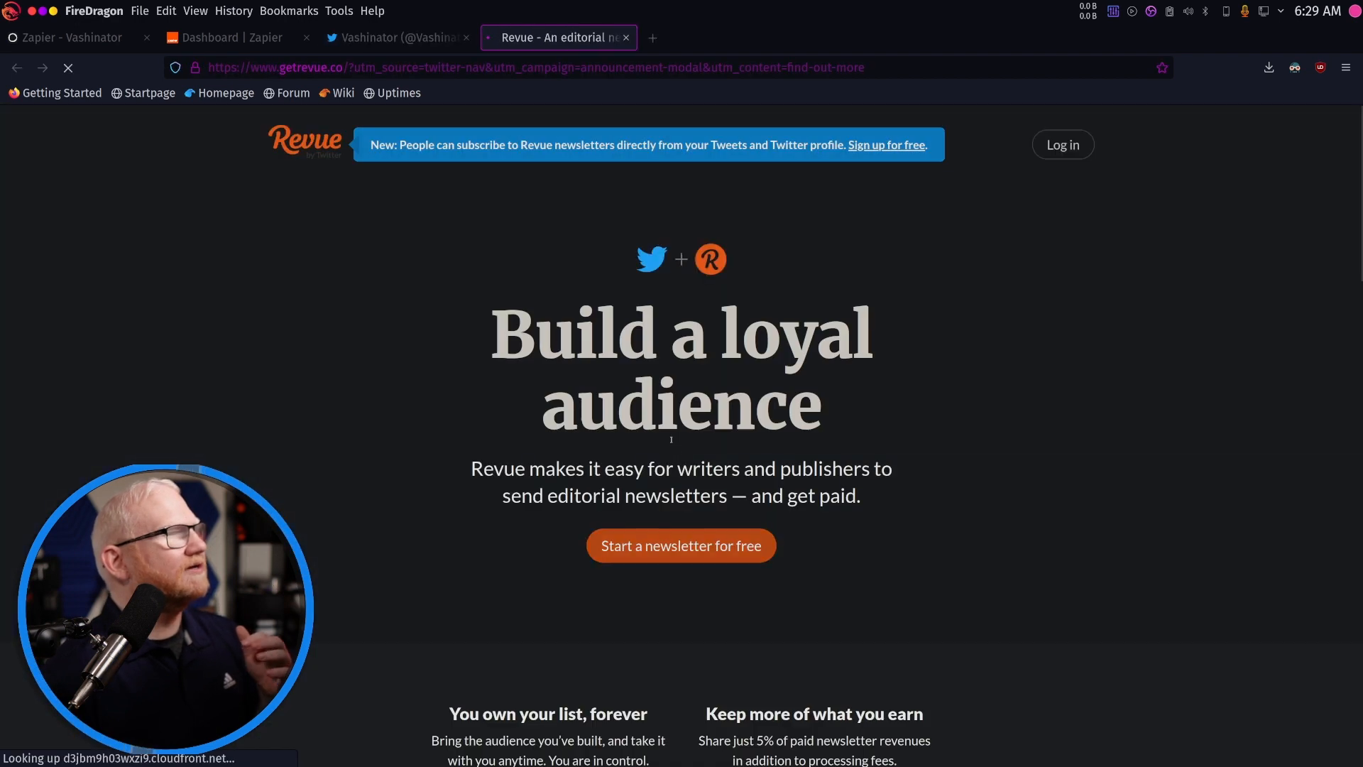
{"action": "left_click", "coordinate": [685, 543]}
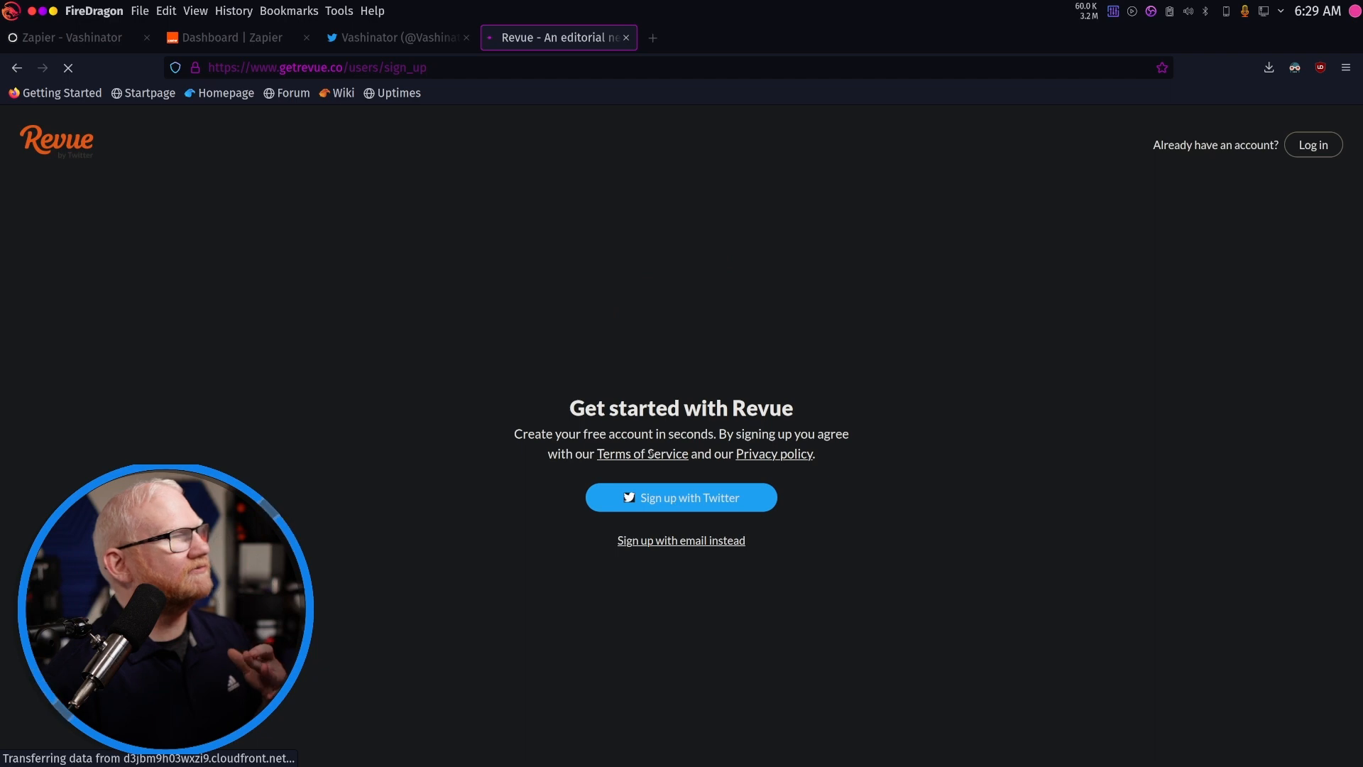
{"action": "left_click", "coordinate": [708, 508]}
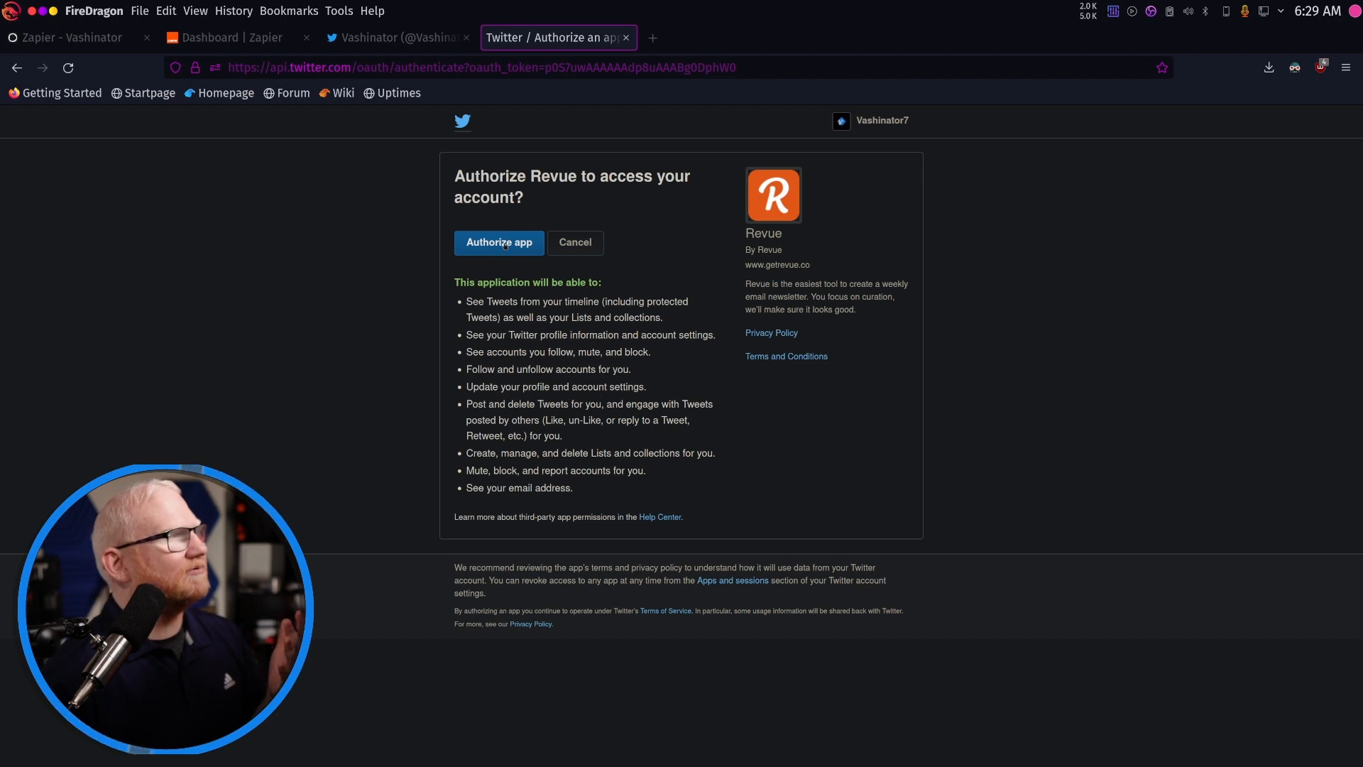
{"action": "left_click", "coordinate": [500, 243]}
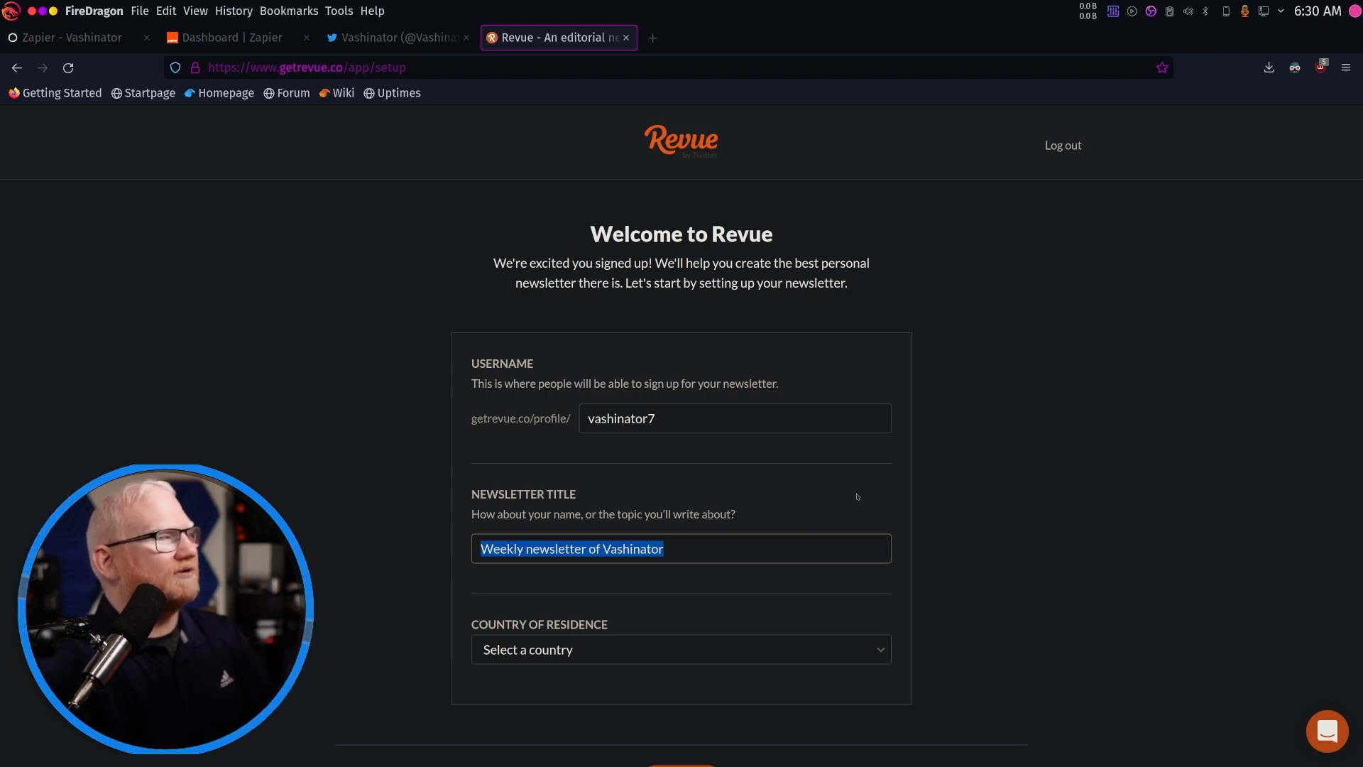
Set the Revue newsletter title to "Newsletter for Vashinator.com" and the country to United States, and continue to the editor
{"action": "type", "text": "Newsle"}
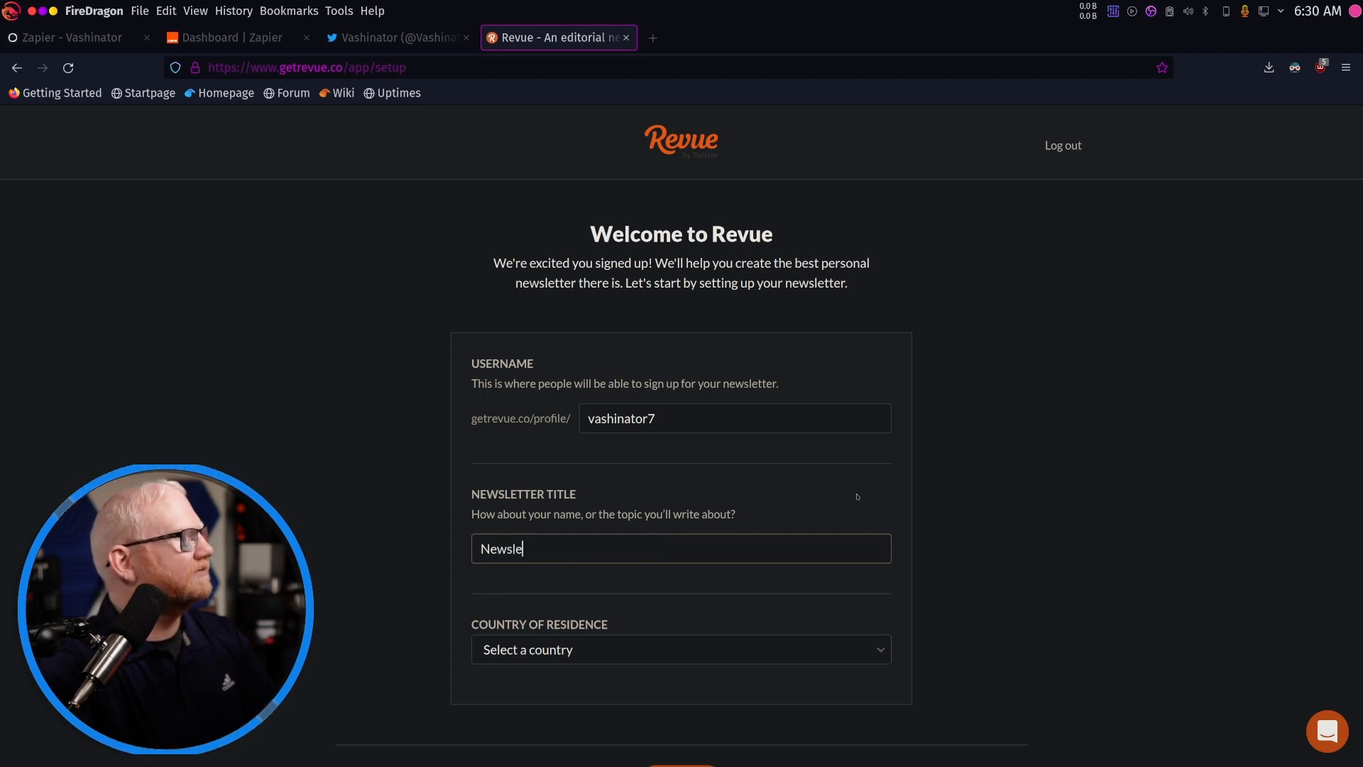
{"action": "type", "text": "tters"}
{"action": "key", "text": "BackSpace"}
{"action": "key", "text": "BackSpace"}
{"action": "type", "text": "for Vashinator."}
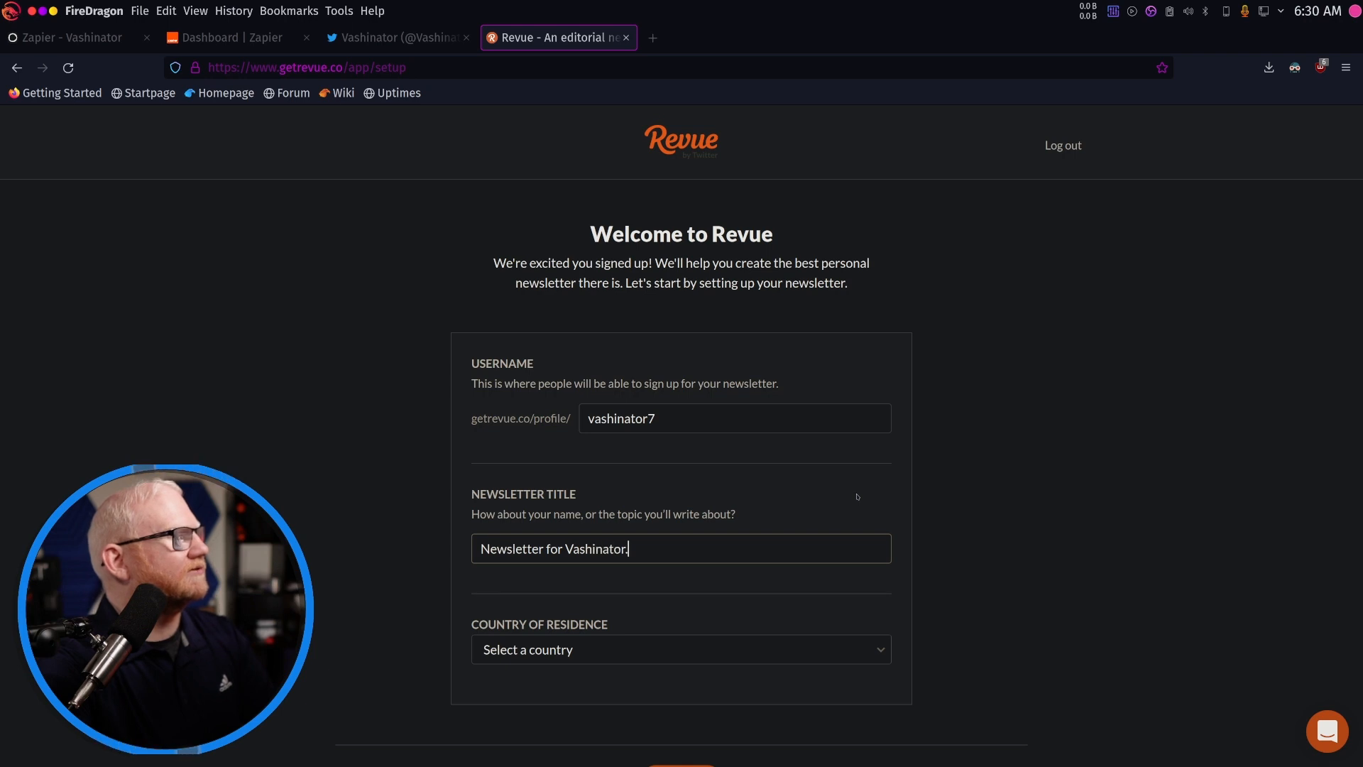
{"action": "left_click", "coordinate": [630, 648]}
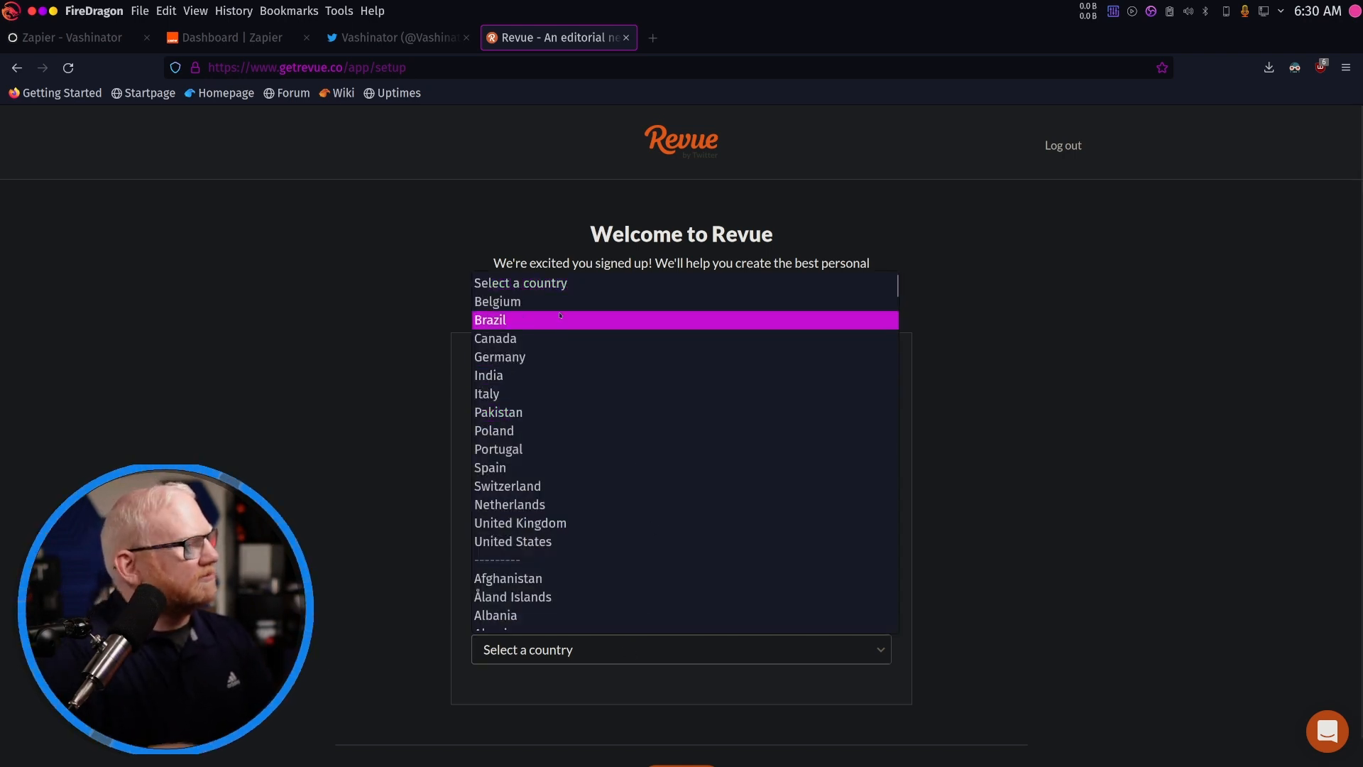
{"action": "left_click", "coordinate": [513, 542]}
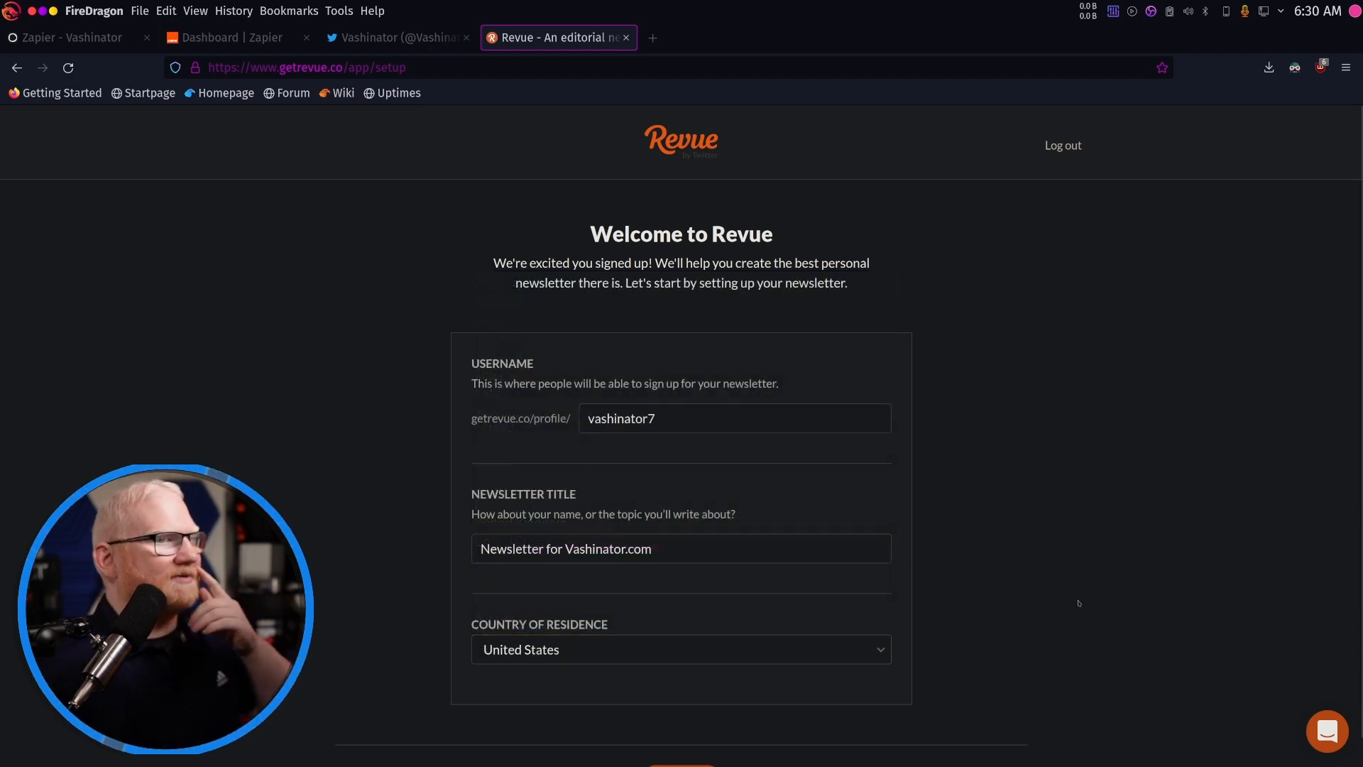
{"action": "key", "text": "ctrl+minus"}
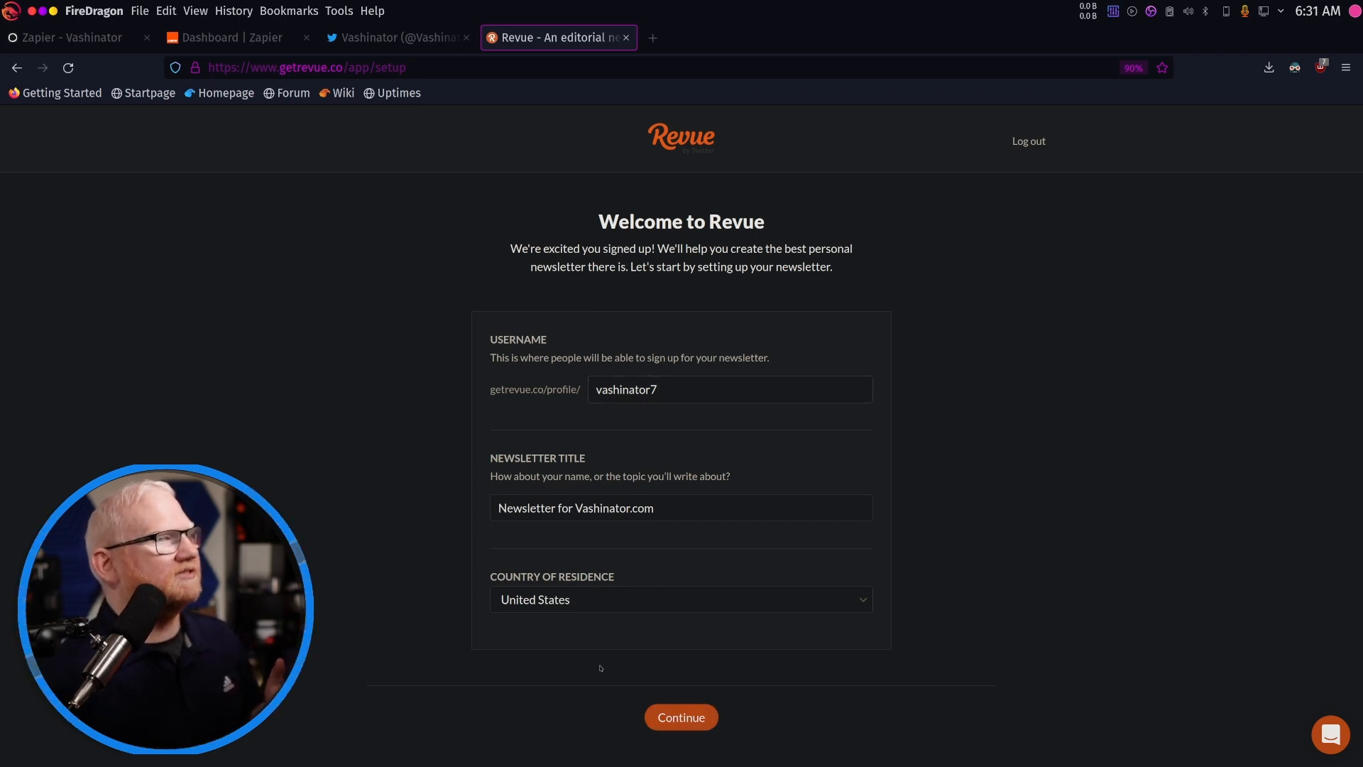
{"action": "left_click", "coordinate": [673, 716]}
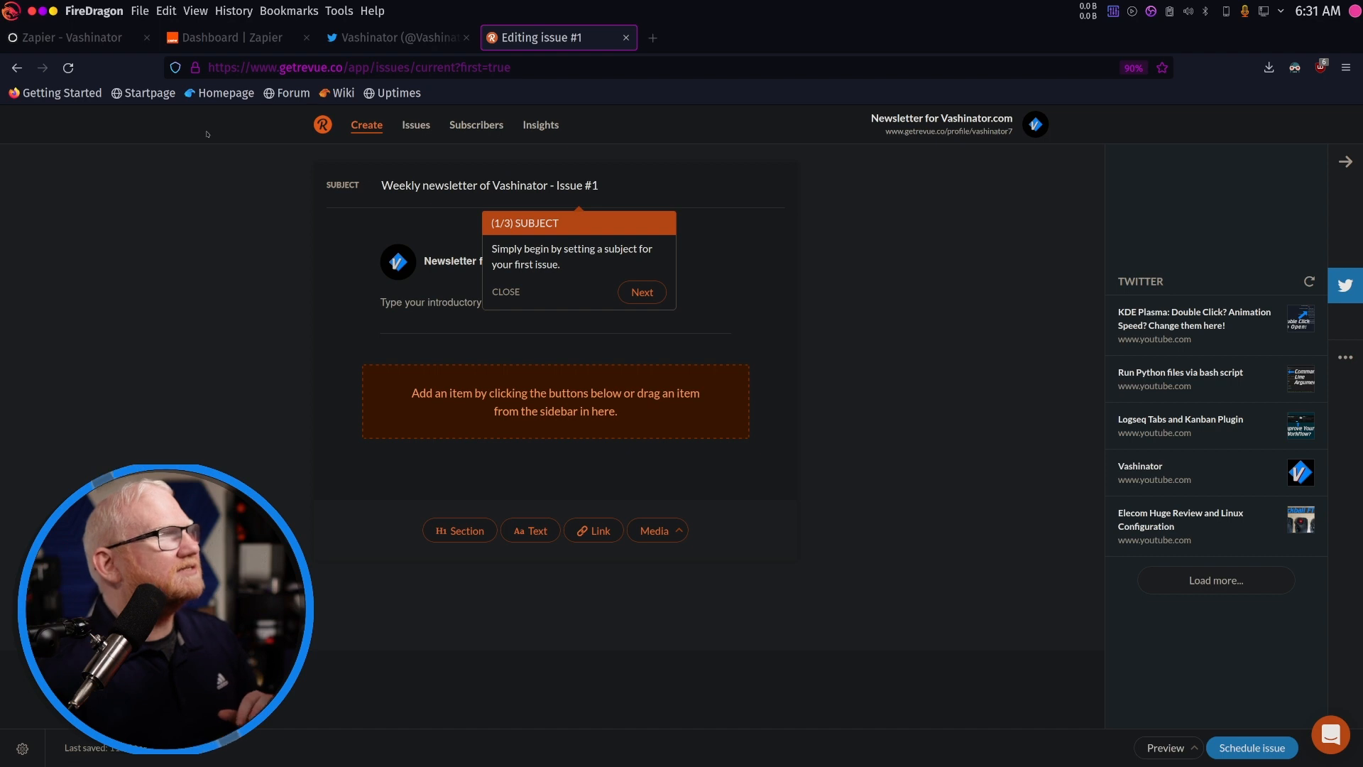
On the Zapier dashboard, choose Ghost as the first app of a new Zap and search for "Rev" as the second
{"action": "left_click", "coordinate": [206, 37]}
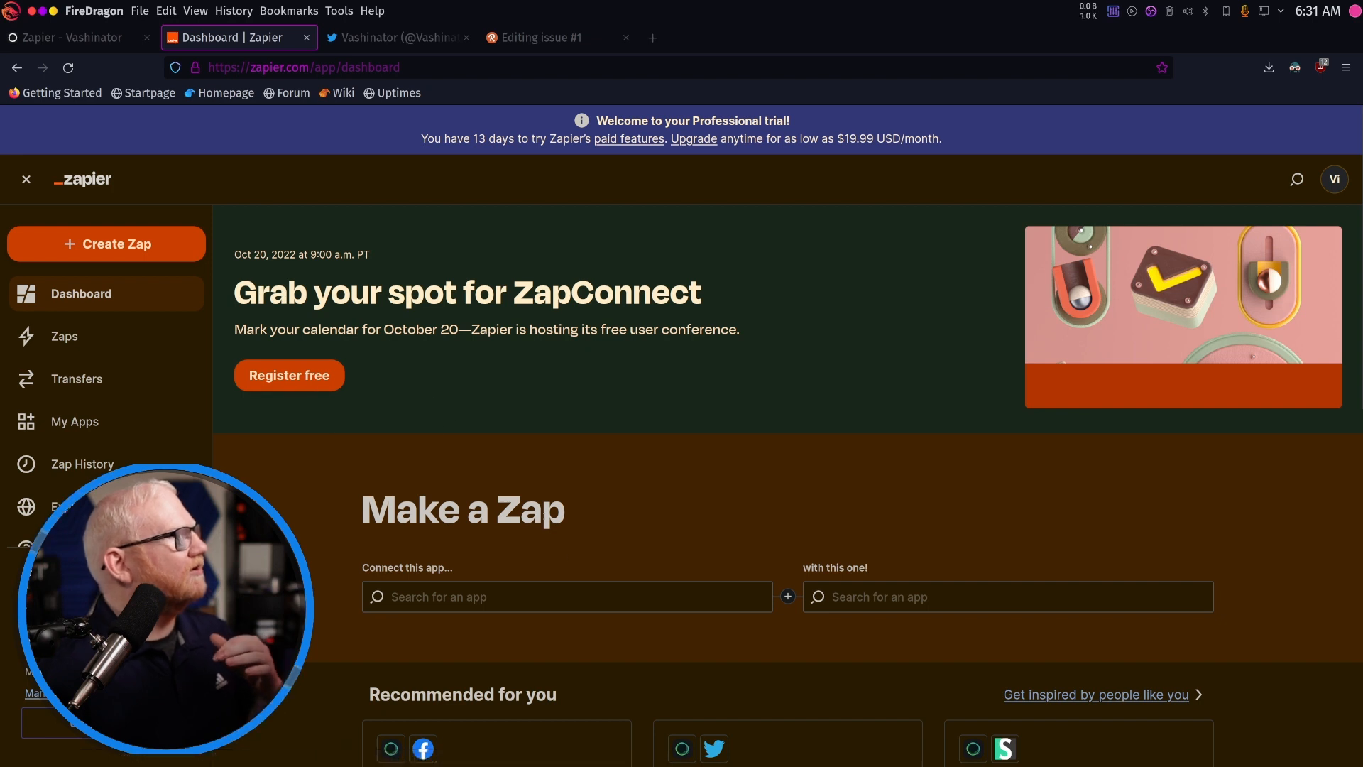
{"action": "scroll", "coordinate": [573, 554], "scroll_direction": "down", "scroll_amount": 3}
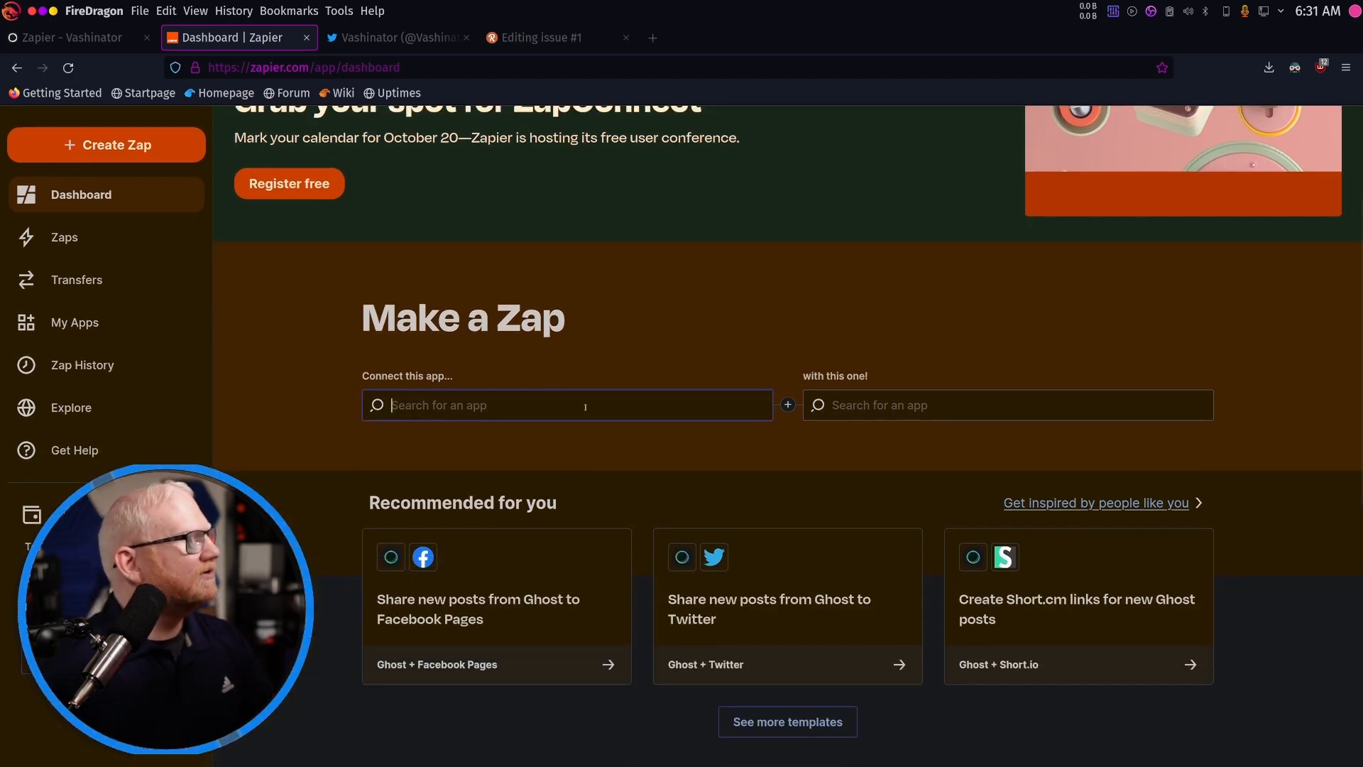
{"action": "type", "text": "Ghost"}
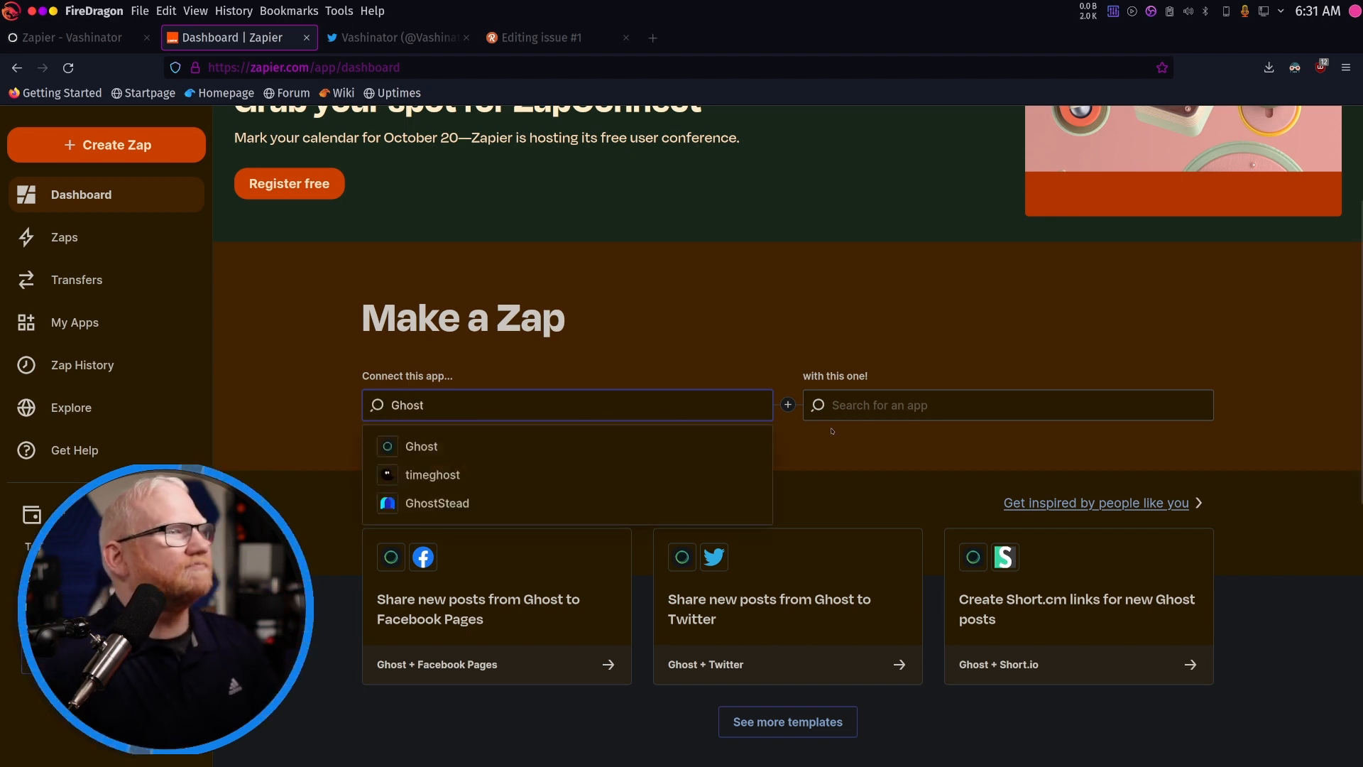
{"action": "left_click", "coordinate": [531, 448]}
{"action": "type", "text": "Rev"}
Look up "ghost revue" in a new browser tab and open Ghost's Revue integration page at the subscriber sync section
{"action": "left_click", "coordinate": [561, 37]}
{"action": "left_click", "coordinate": [652, 38]}
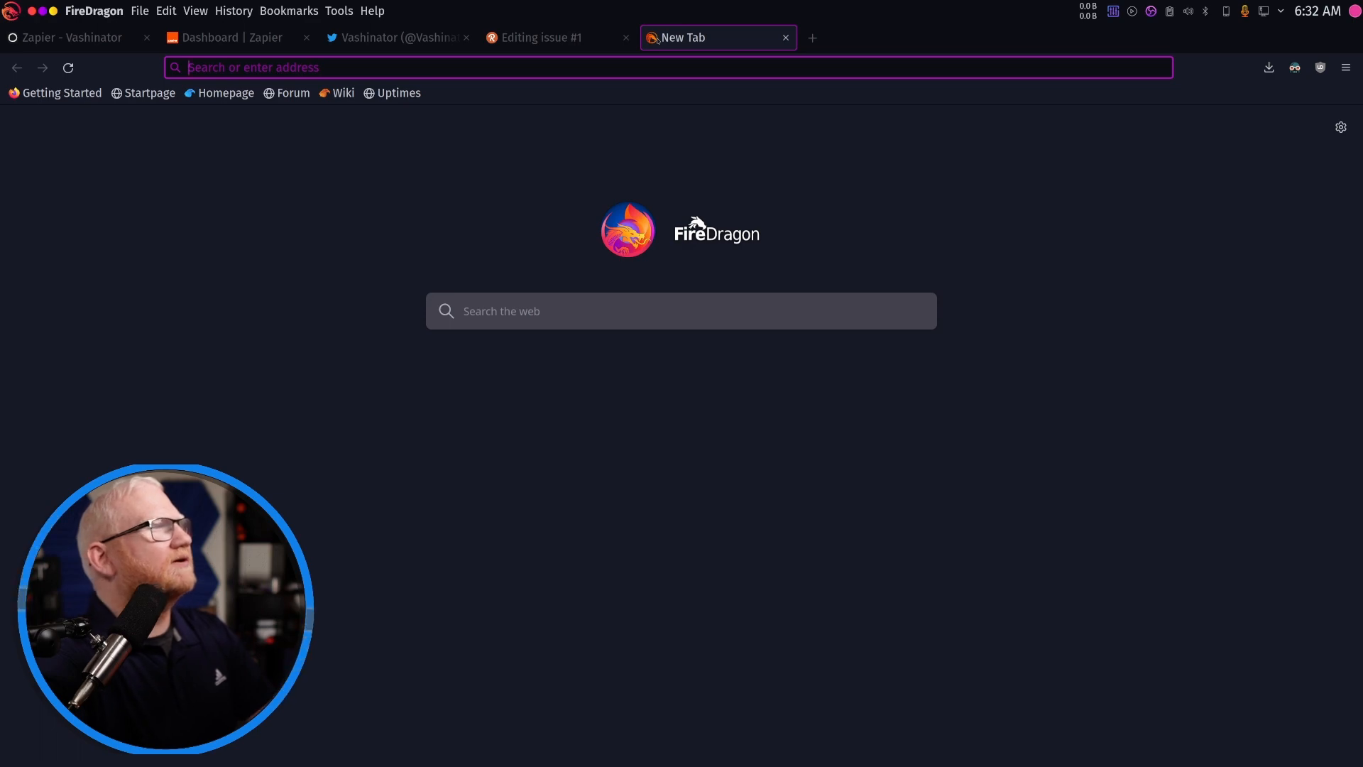
{"action": "type", "text": "ghost revue"}
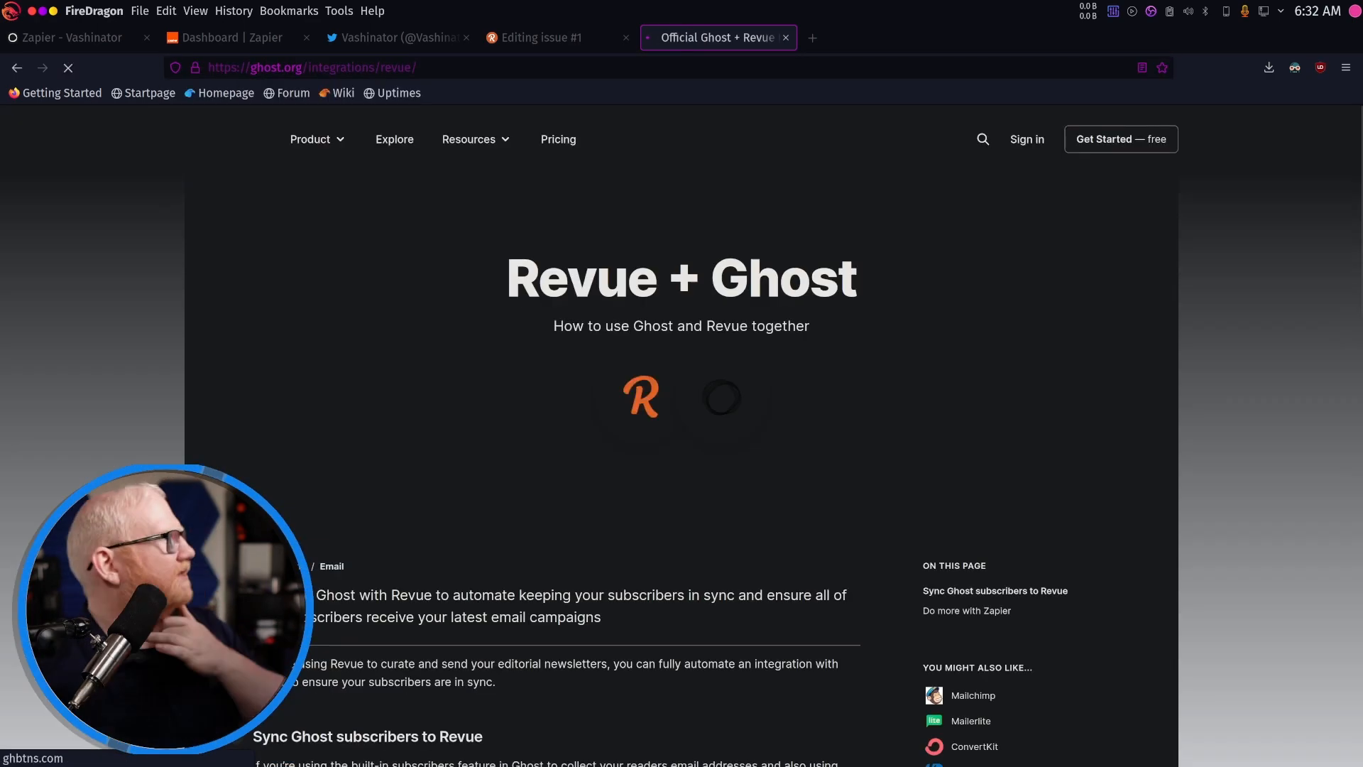
{"action": "scroll", "coordinate": [690, 314], "scroll_direction": "down", "scroll_amount": 6}
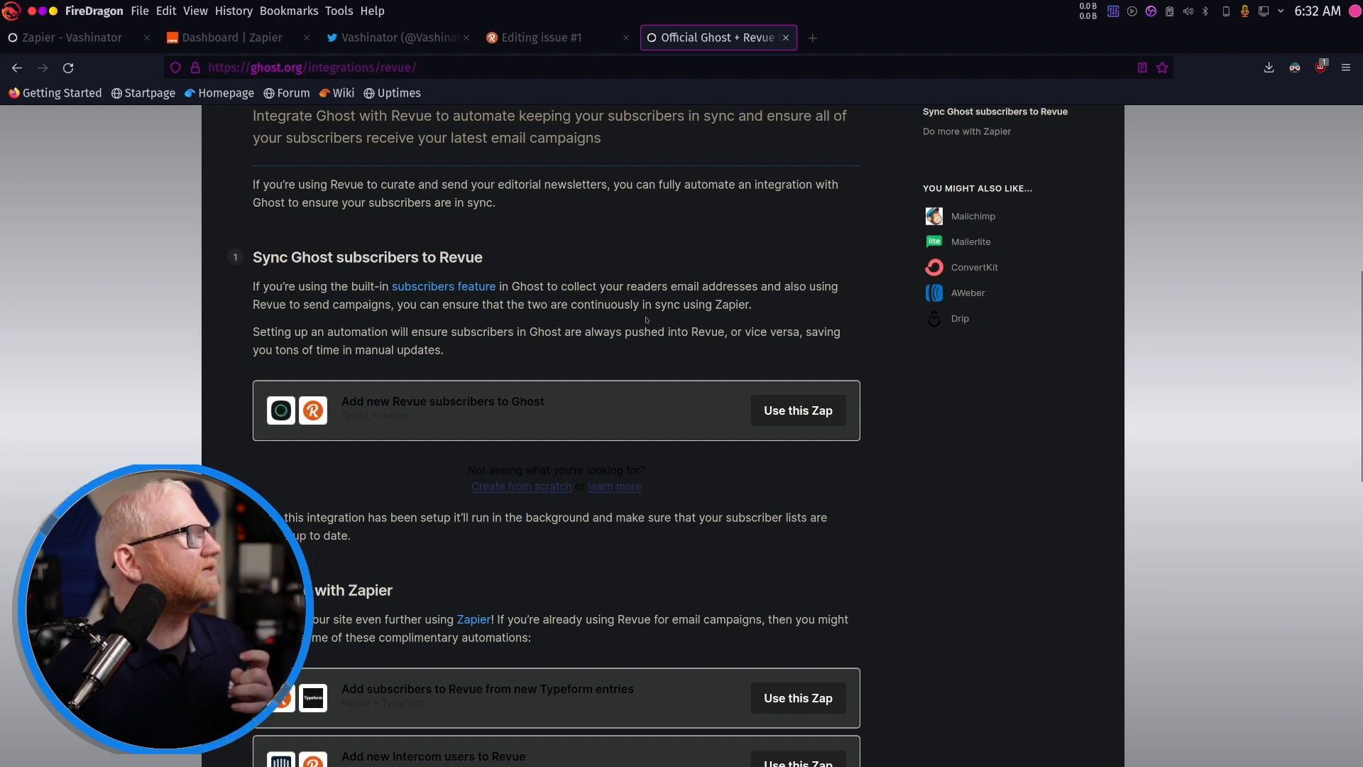
Use the "Add new Revue subscribers to Ghost" Zap template and start connecting the Revue account
{"action": "left_click", "coordinate": [783, 414]}
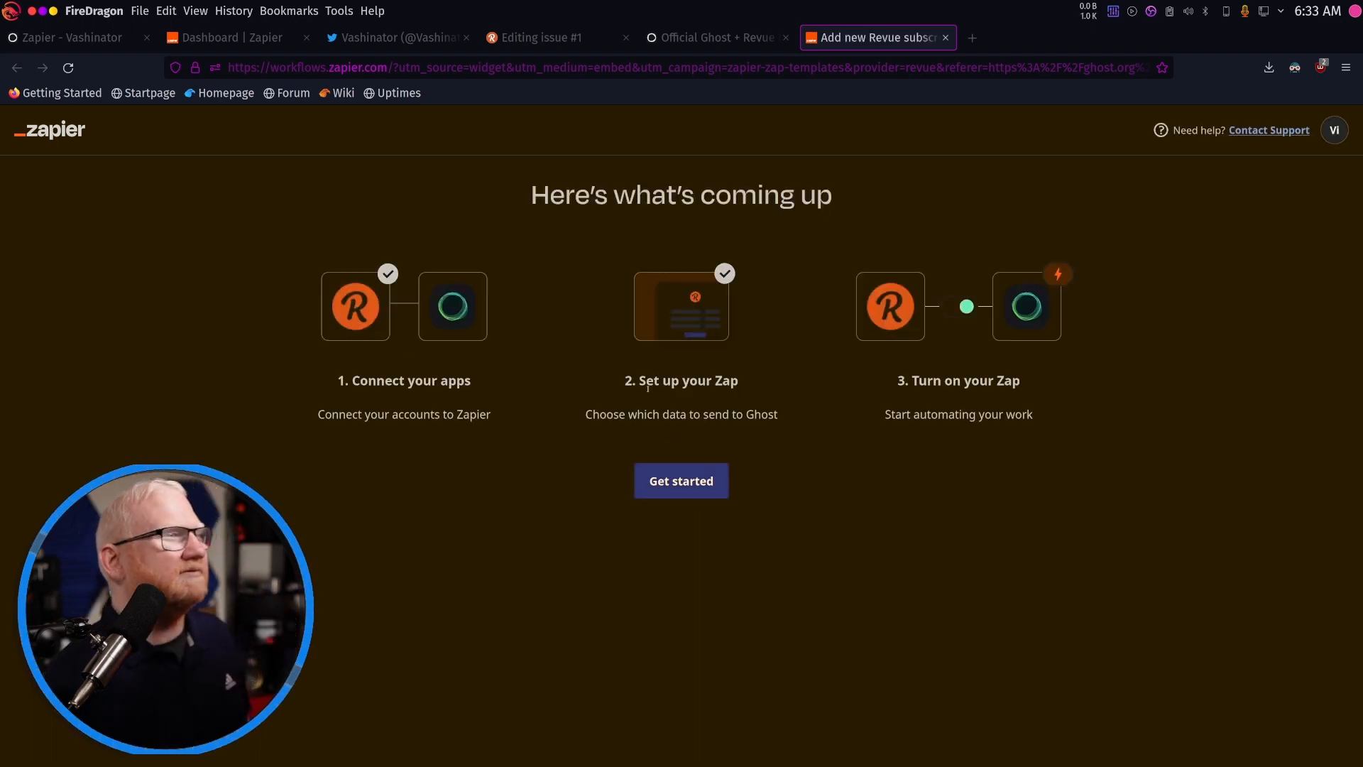
{"action": "left_click", "coordinate": [681, 490]}
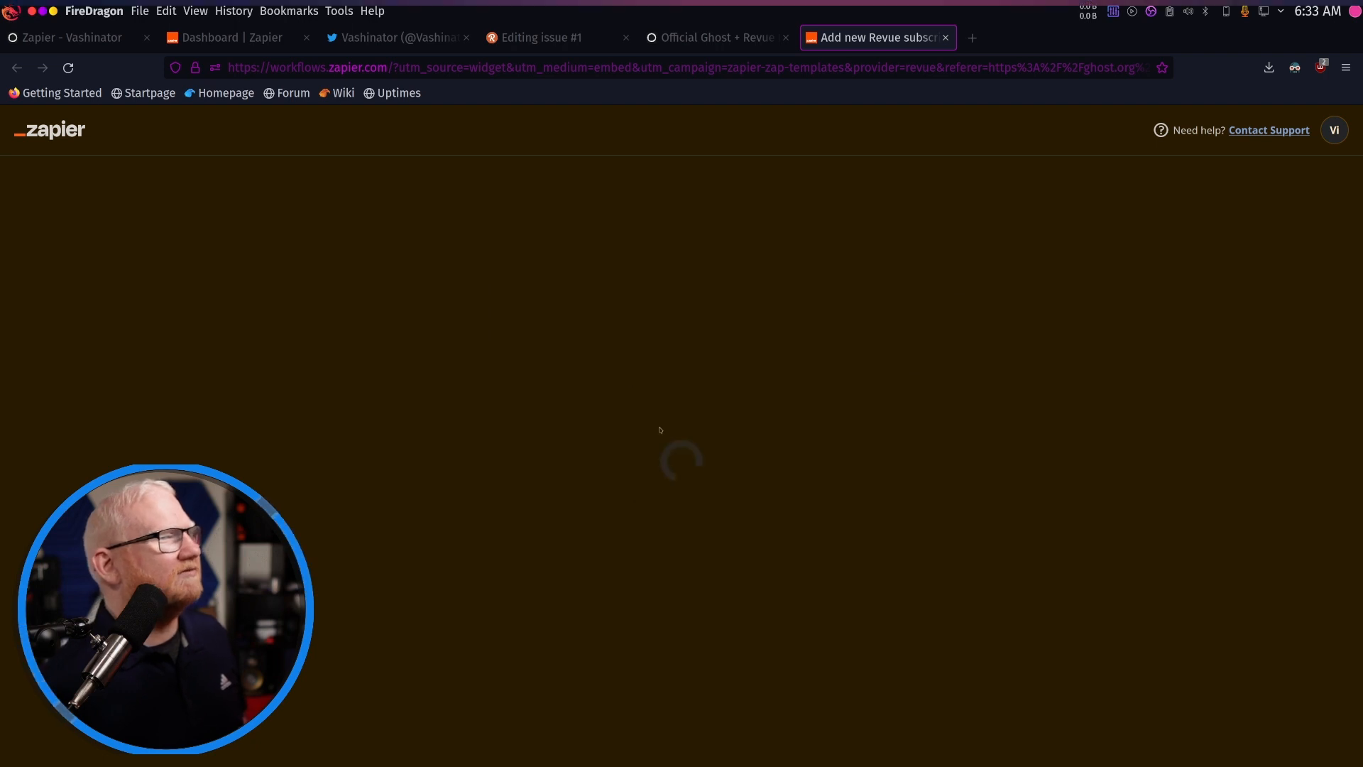
{"action": "left_click", "coordinate": [980, 393]}
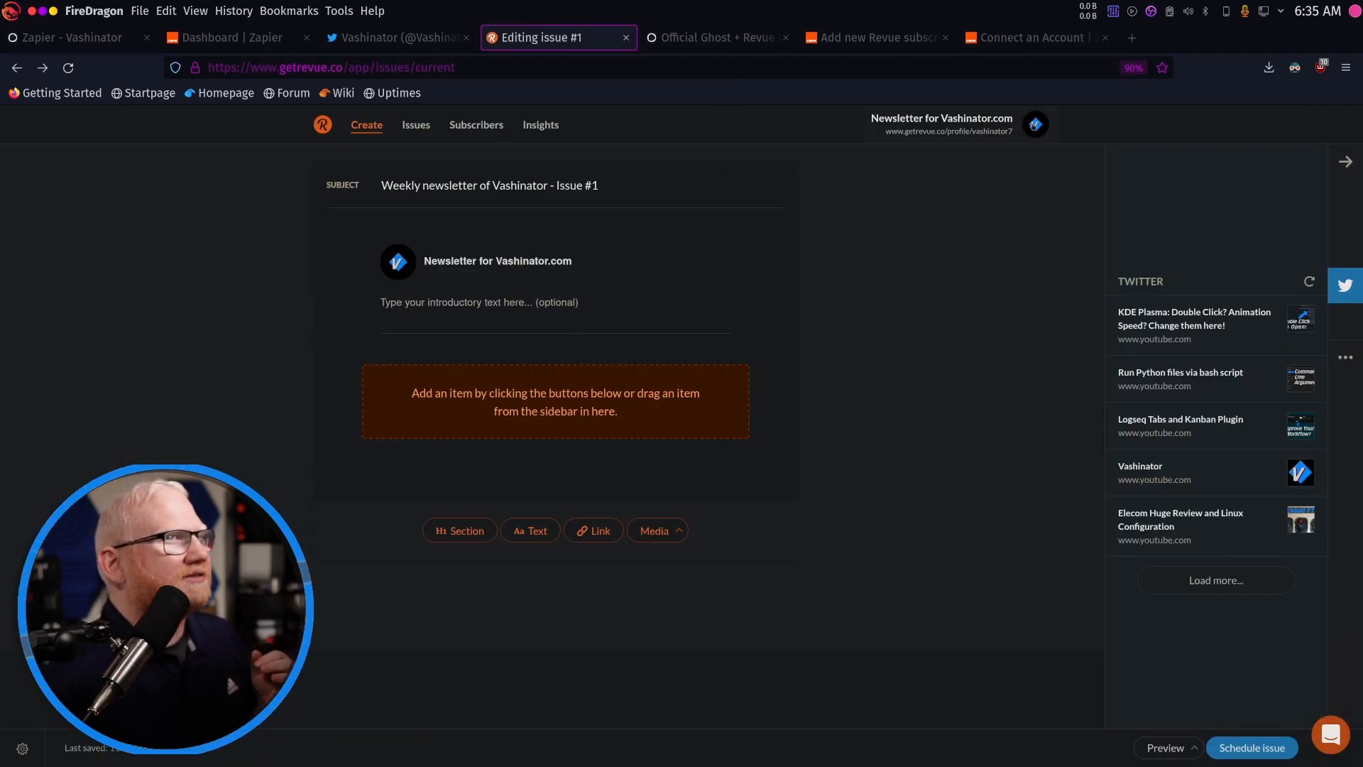
In Revue, open the integrations page of the account settings
{"action": "left_click", "coordinate": [1033, 126]}
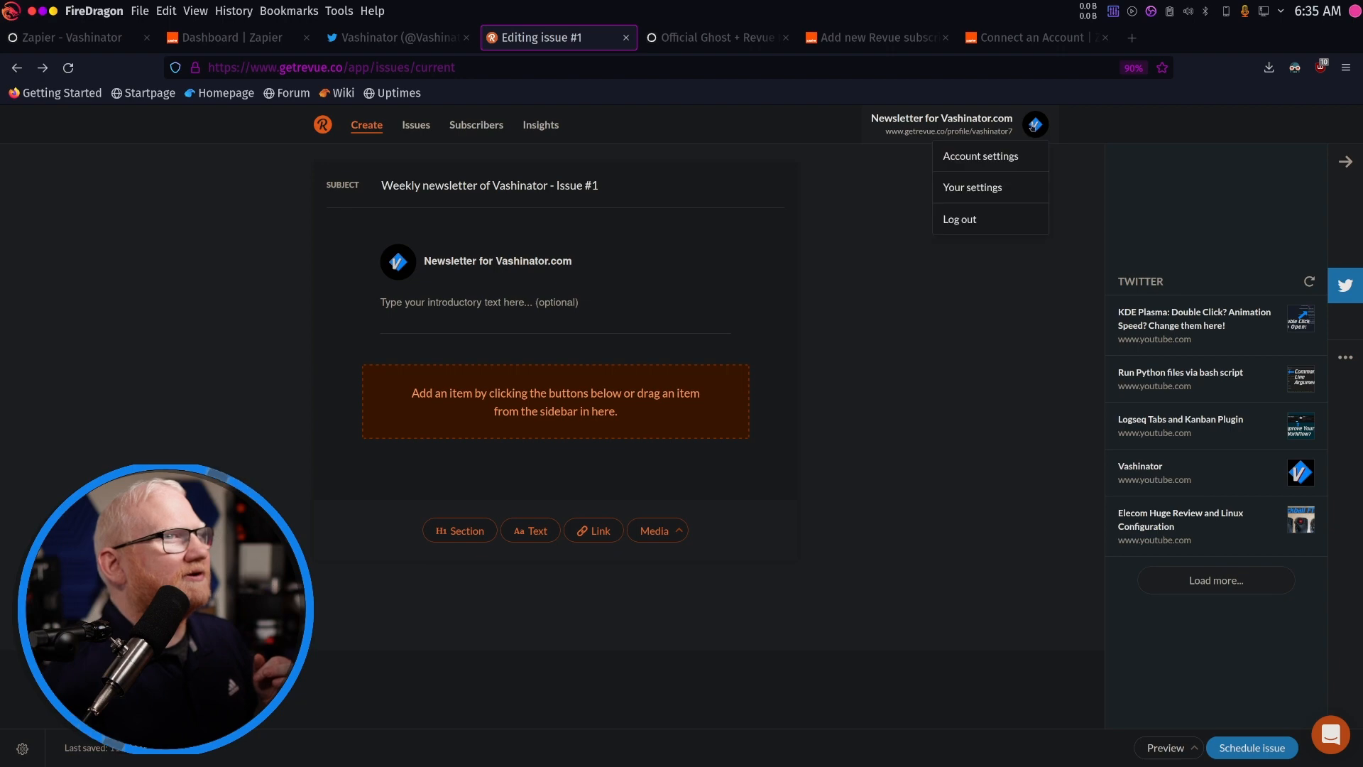
{"action": "left_click", "coordinate": [1015, 160]}
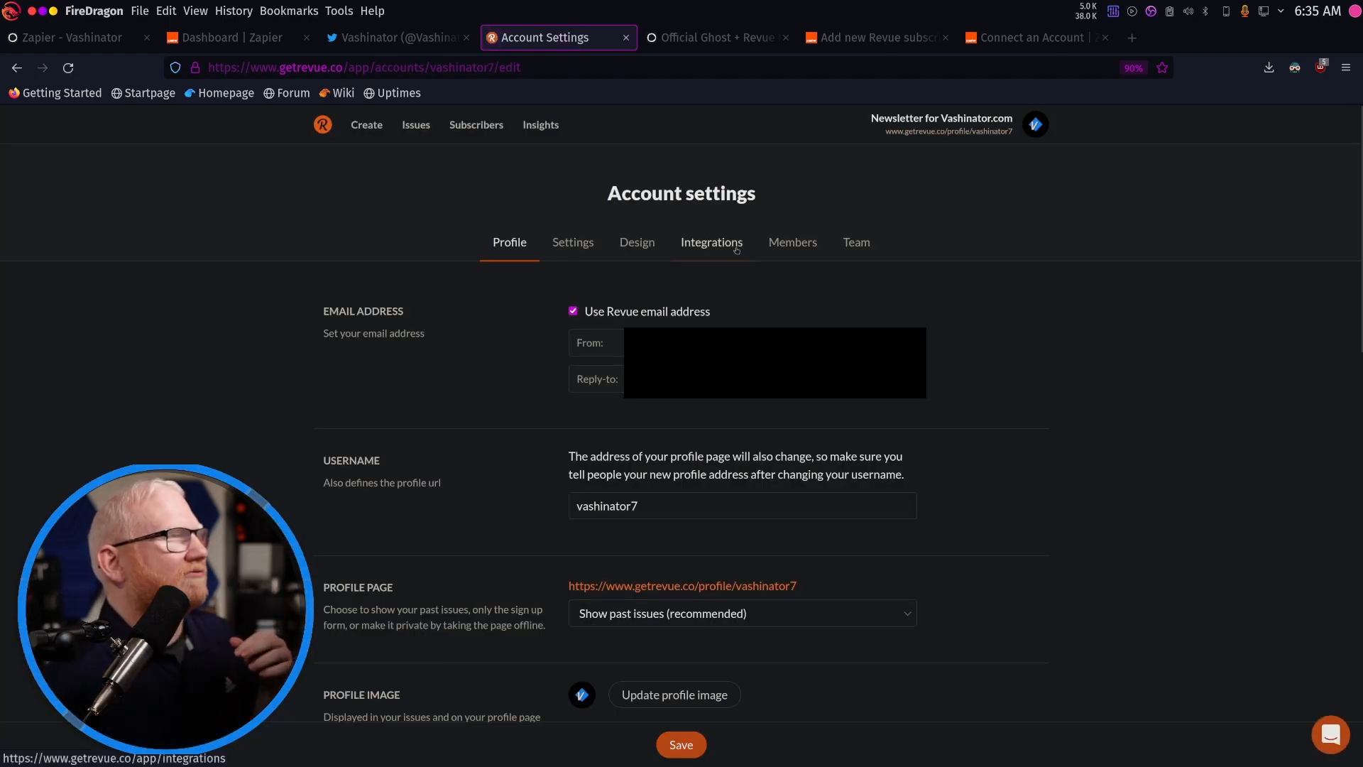
{"action": "left_click", "coordinate": [736, 245]}
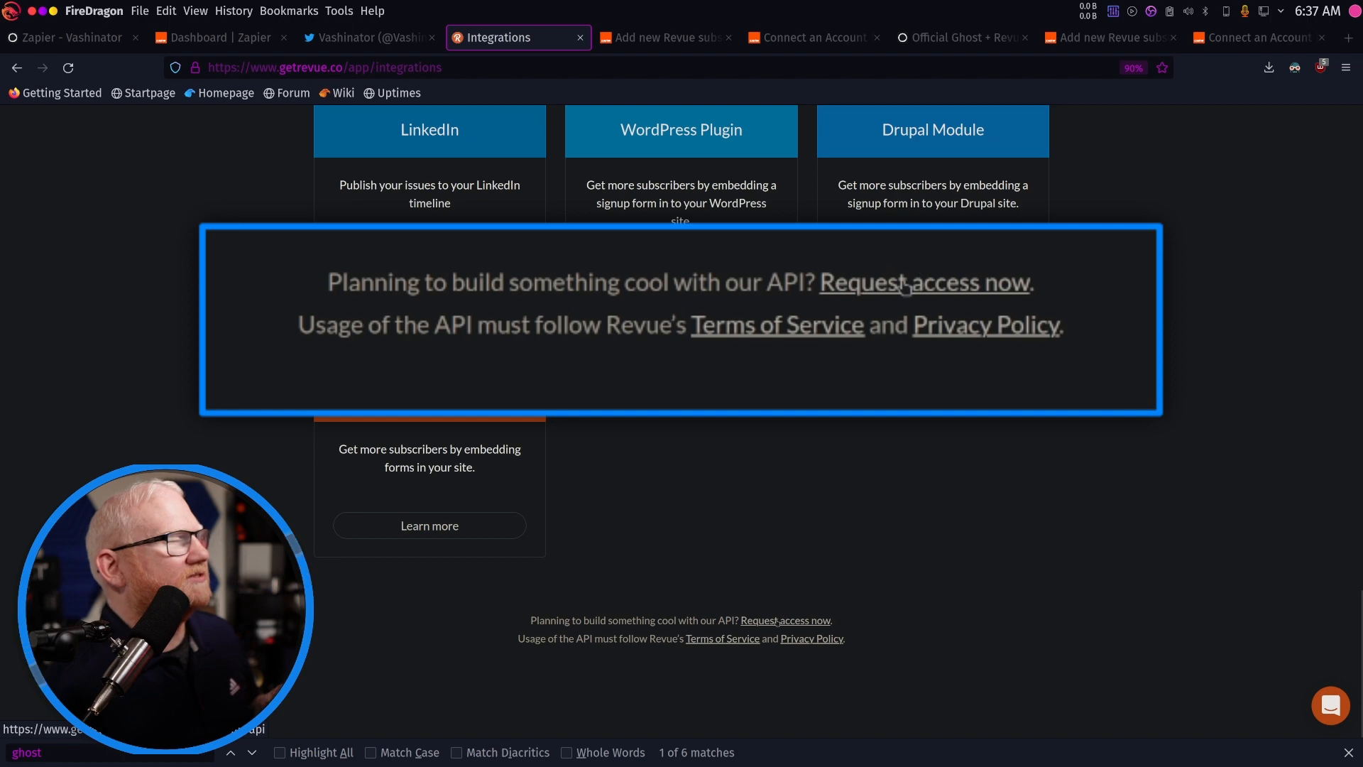
Request Revue API access: purpose "I want to connect to Zapier", apps "Zapier so I can connect to Ghost", plus social links and a sync note
{"action": "left_click", "coordinate": [749, 621]}
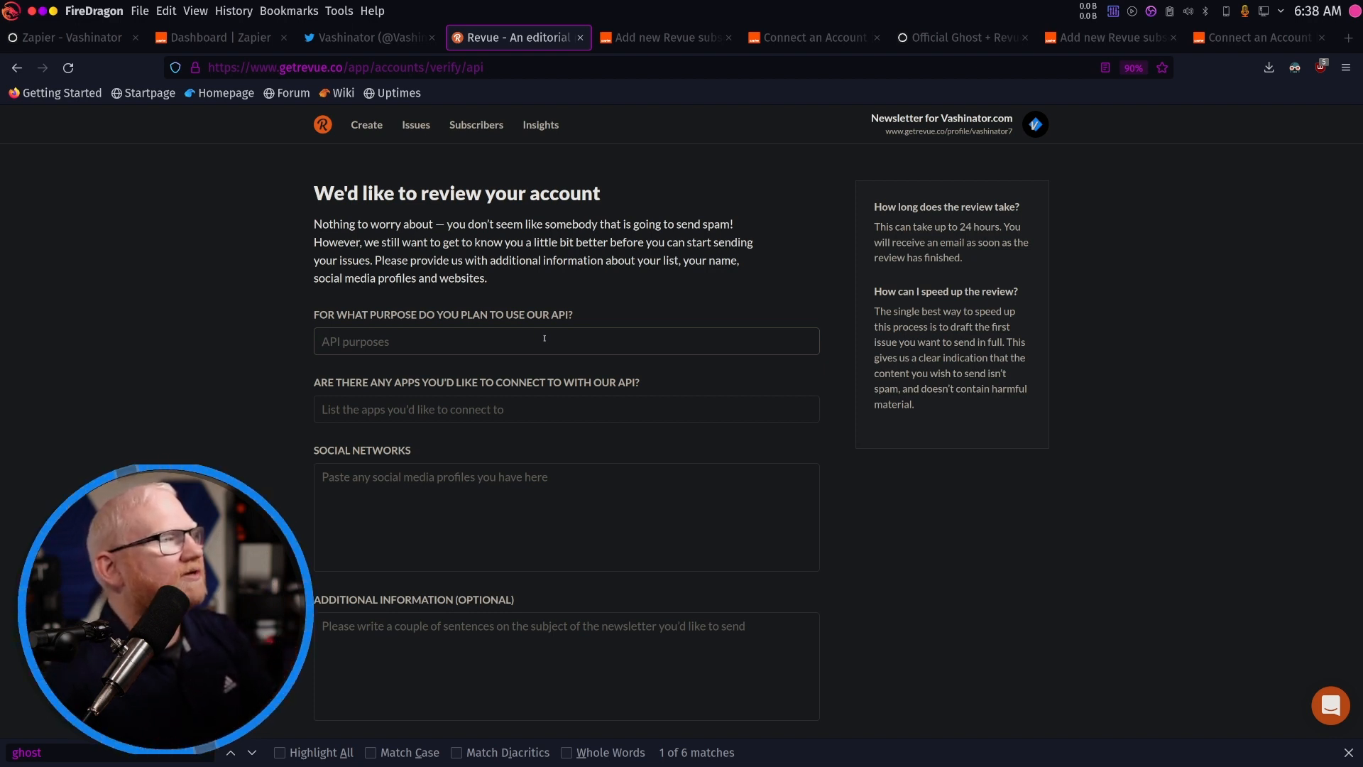
{"action": "type", "text": "I want to connect to Zapier"}
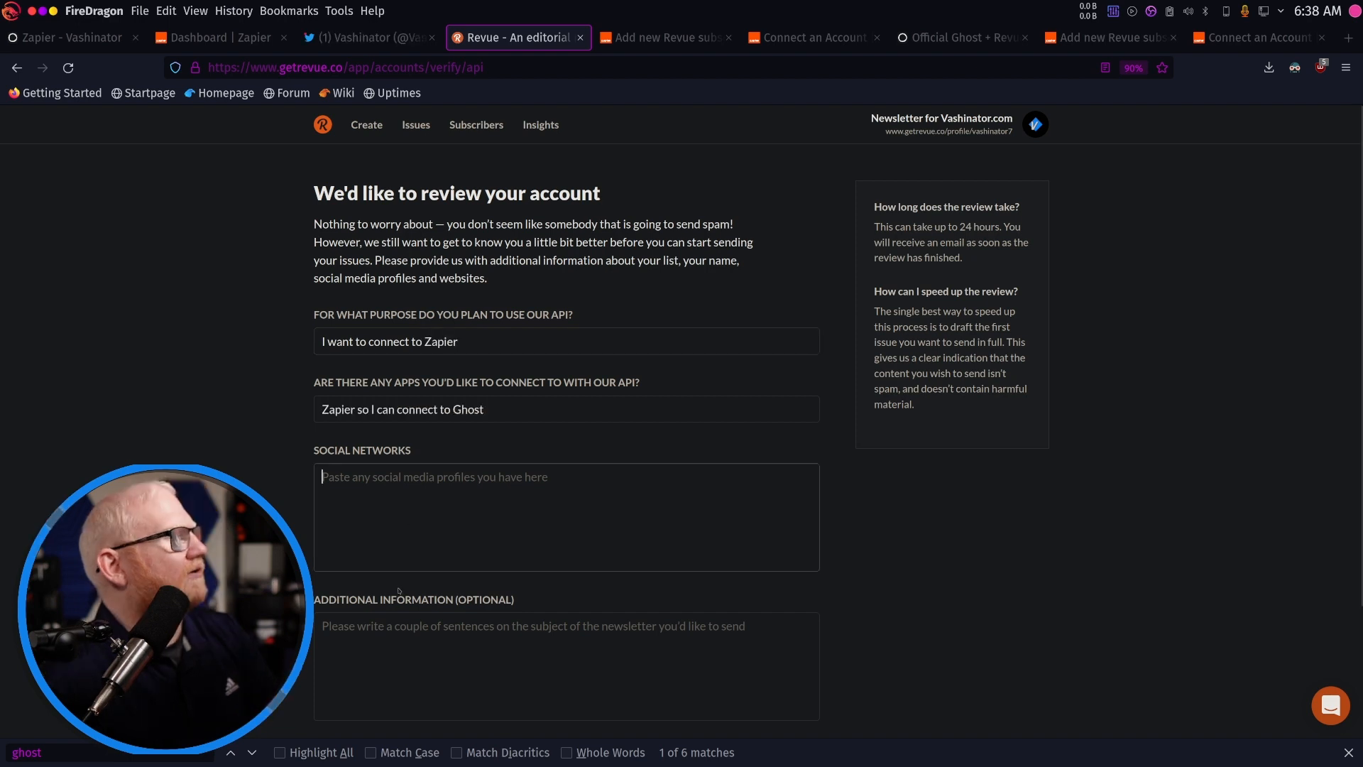
{"action": "left_click", "coordinate": [469, 545]}
{"action": "type", "text": "https://twitter.com/Vashinator7"}
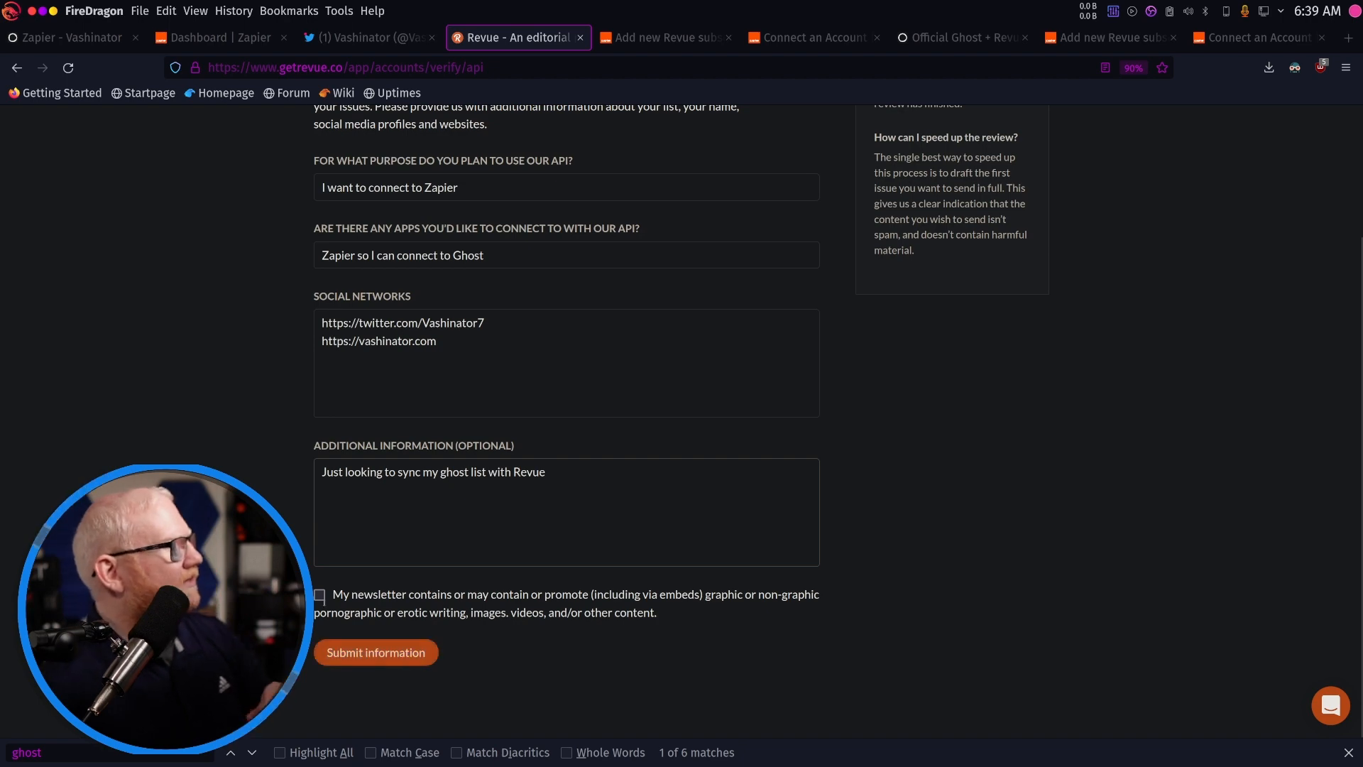
{"action": "left_click", "coordinate": [403, 653]}
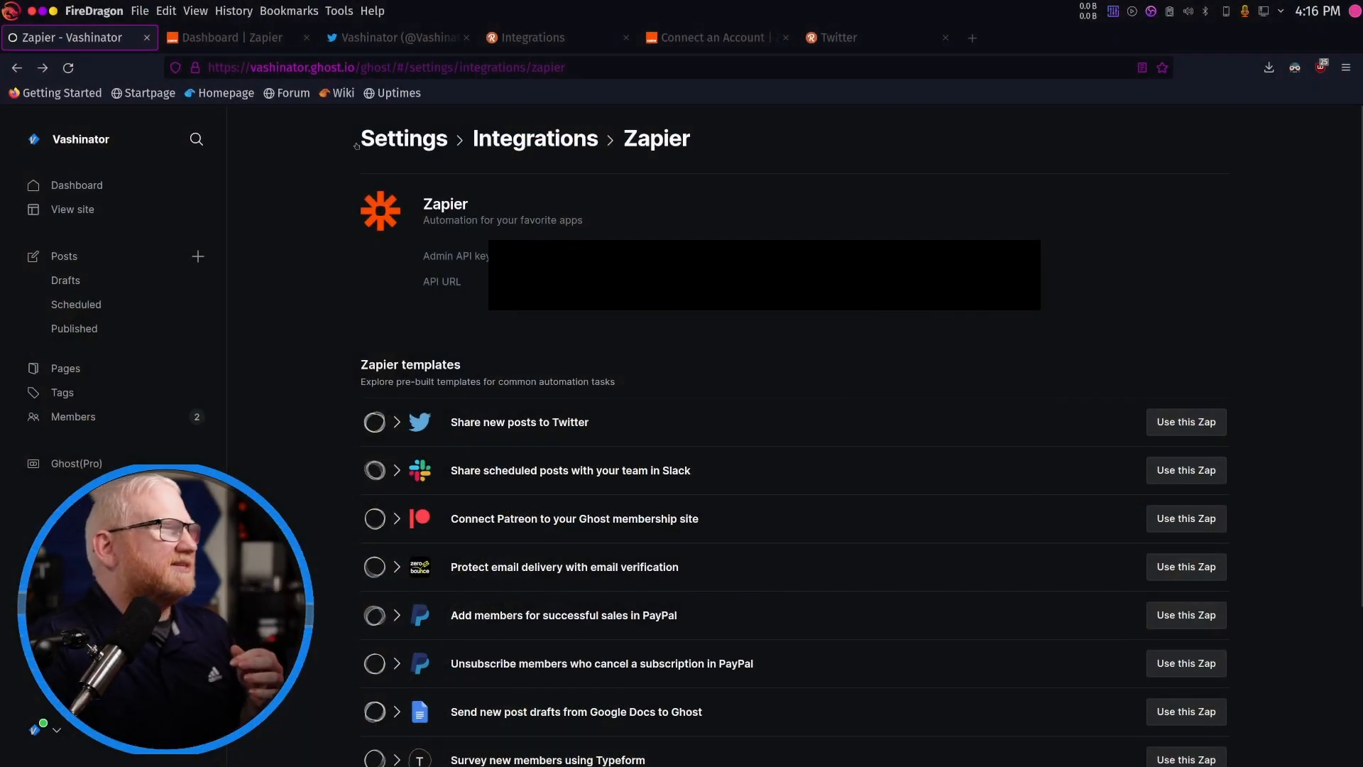
{"action": "left_click", "coordinate": [531, 38]}
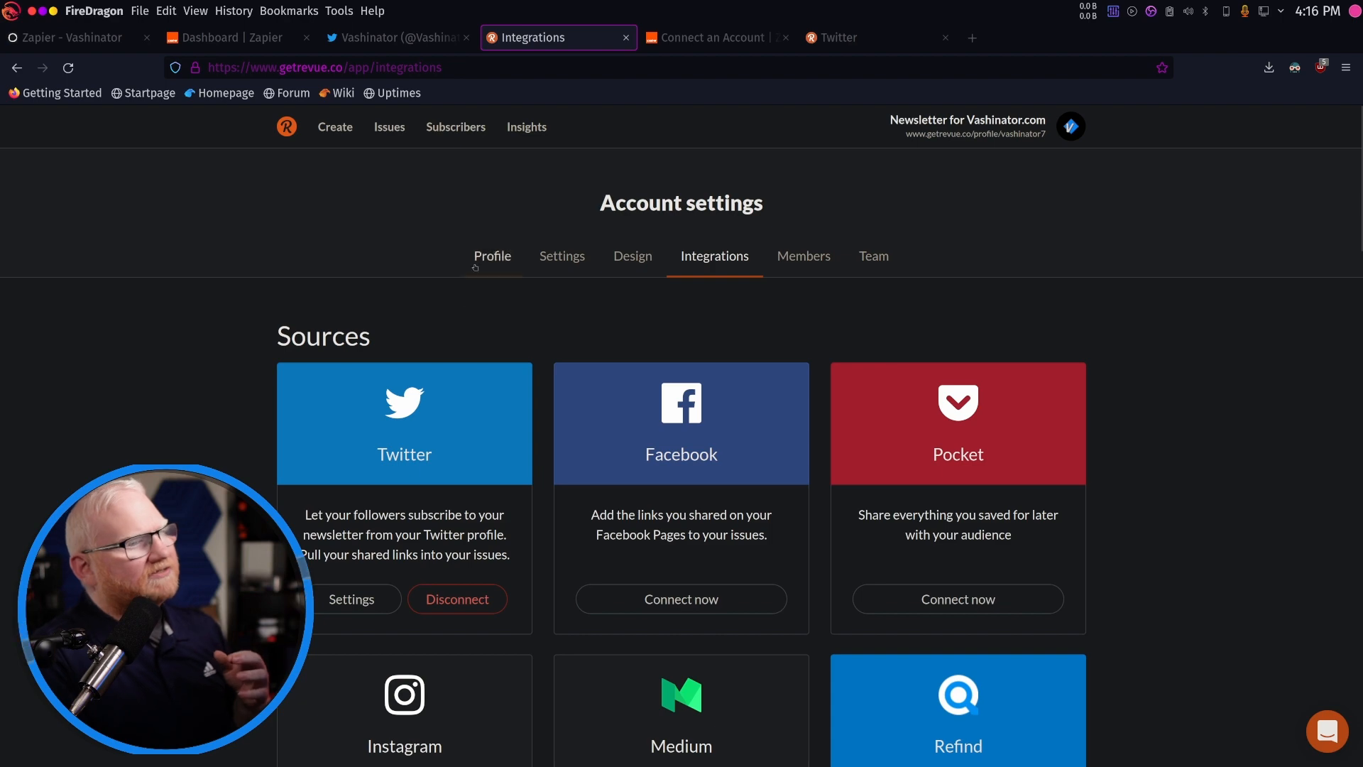
{"action": "scroll", "coordinate": [462, 376], "scroll_direction": "down", "scroll_amount": 20}
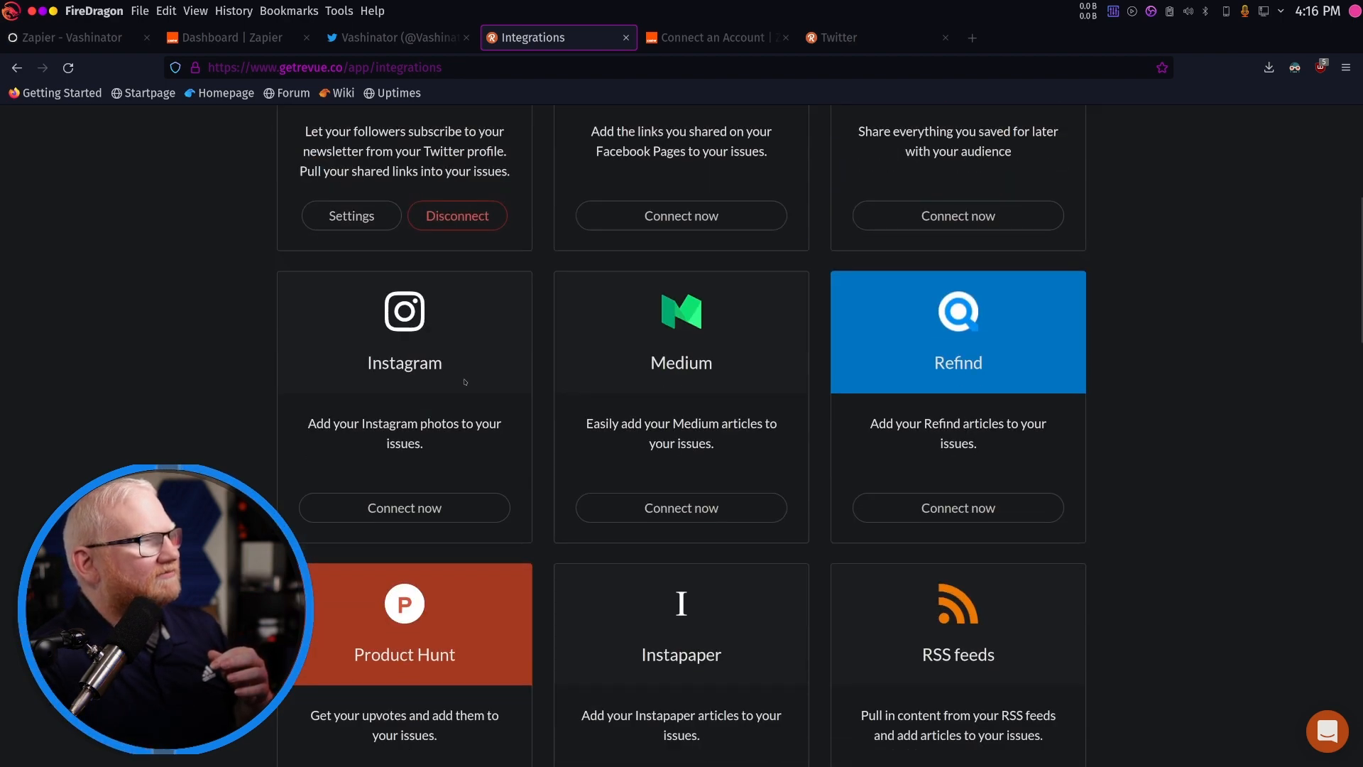
{"action": "scroll", "coordinate": [467, 405], "scroll_direction": "down", "scroll_amount": 3}
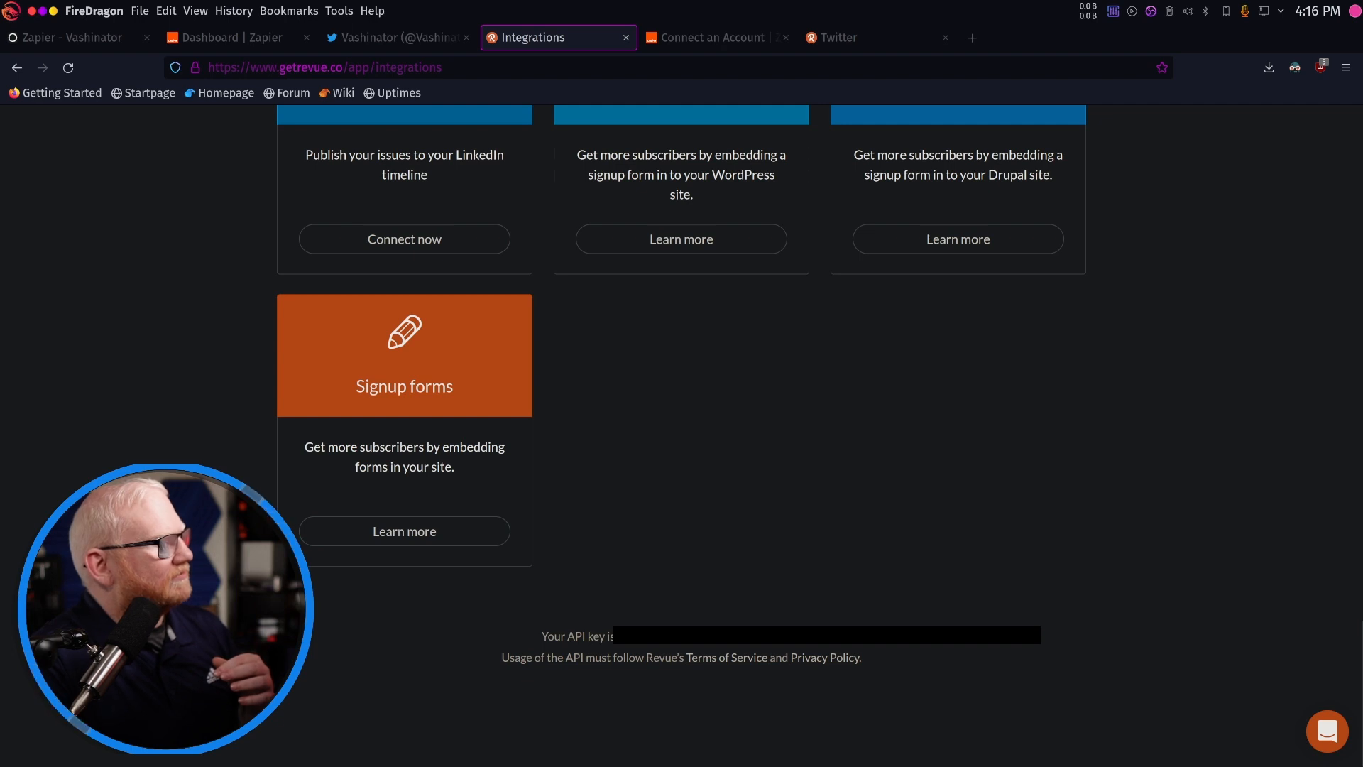
{"action": "triple_click", "coordinate": [717, 637]}
{"action": "left_click", "coordinate": [717, 636]}
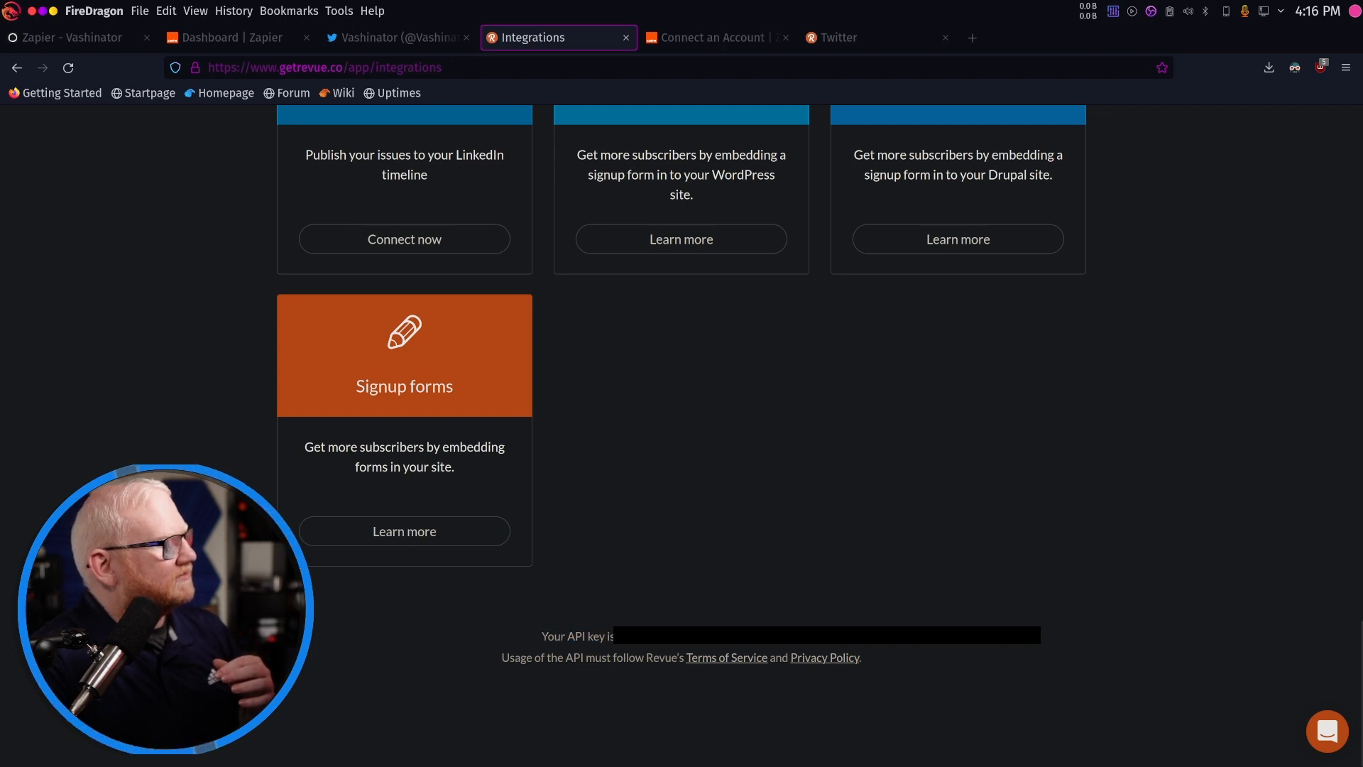
{"action": "right_click", "coordinate": [666, 646]}
{"action": "left_click", "coordinate": [692, 505]}
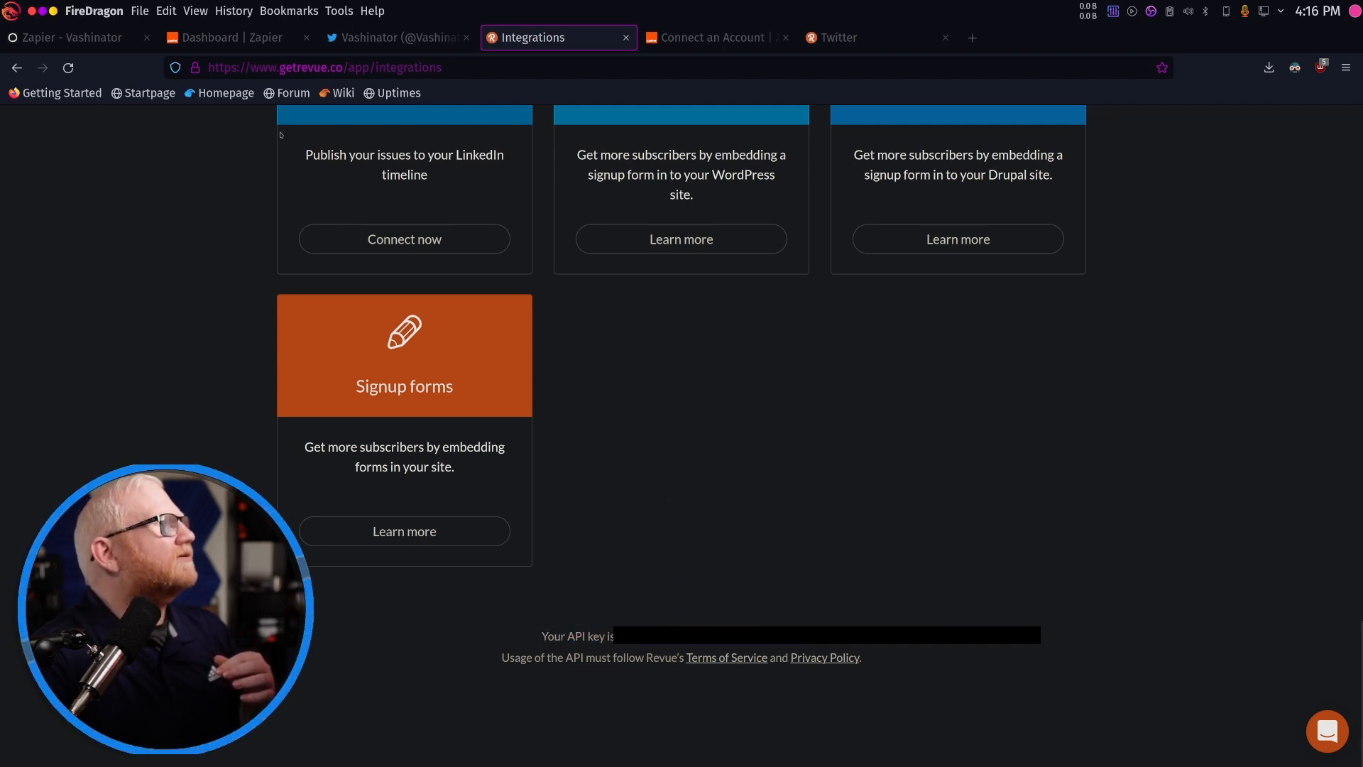
{"action": "left_click", "coordinate": [697, 37]}
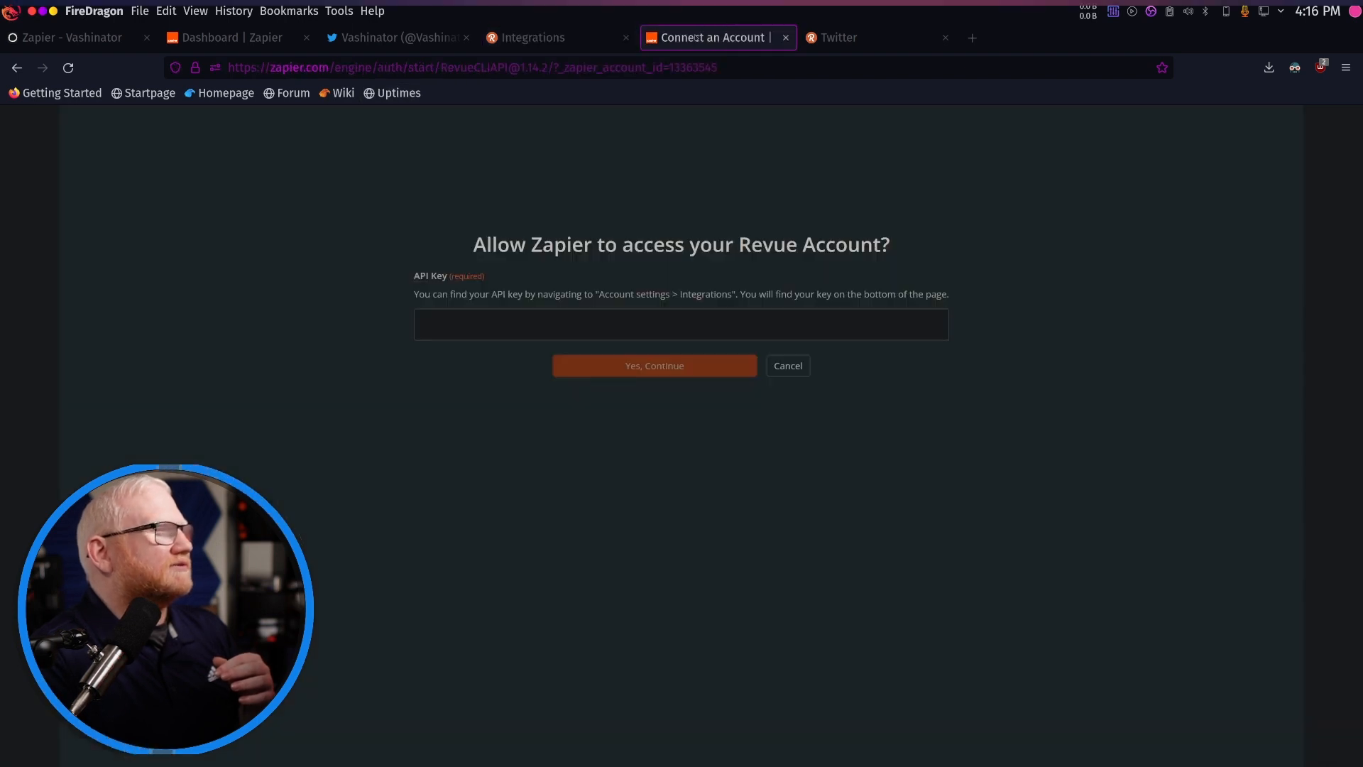
{"action": "key", "text": "ctrl+v"}
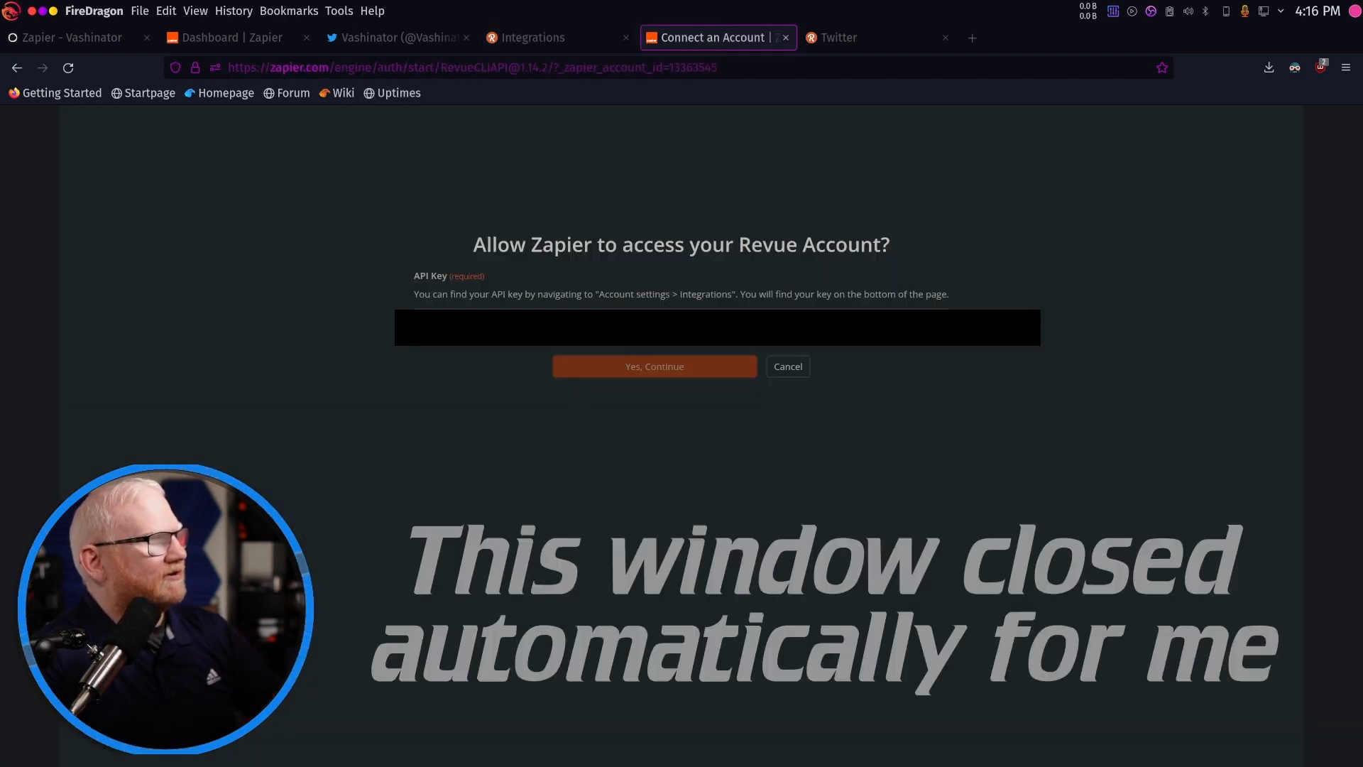
{"action": "left_click", "coordinate": [646, 367]}
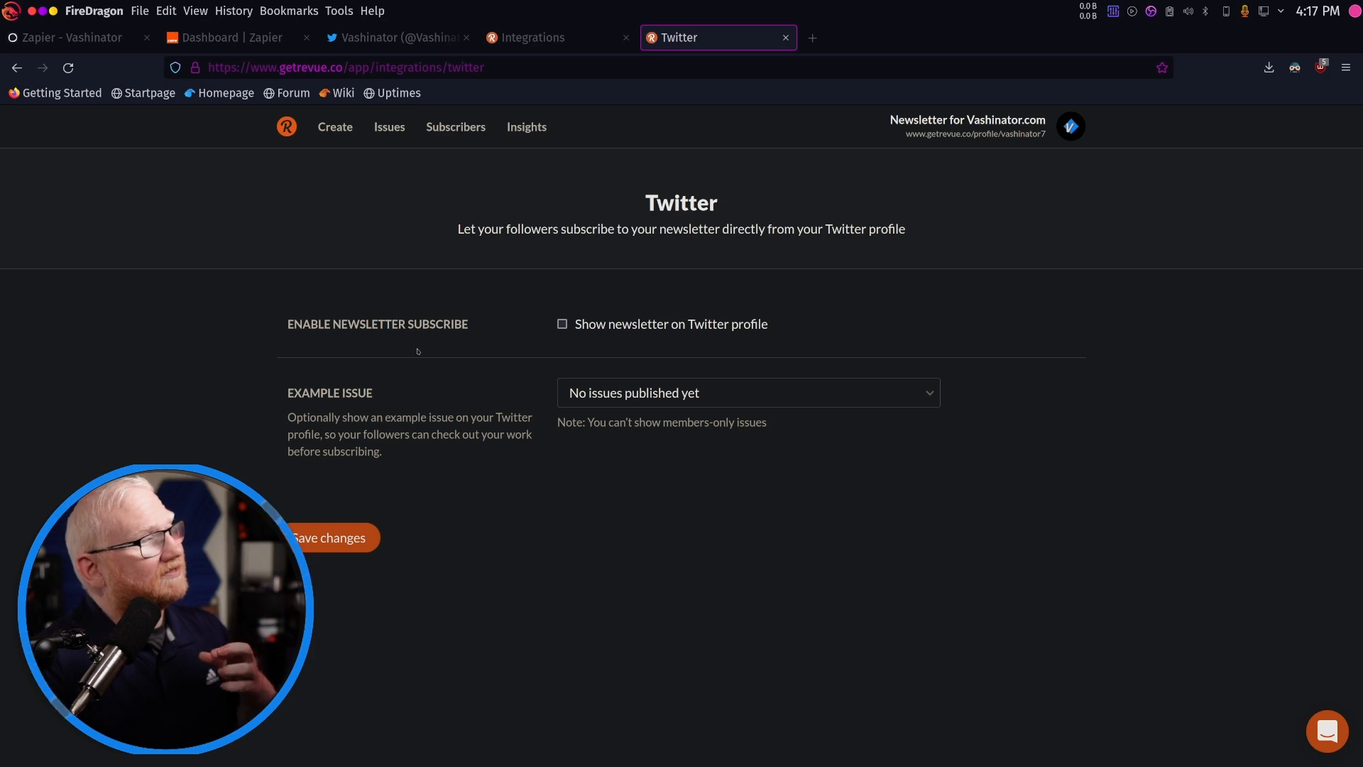
Turn on "Show newsletter on Twitter profile" in Revue's Twitter integration settings, save, and reload the Twitter profile
{"action": "left_click", "coordinate": [362, 40]}
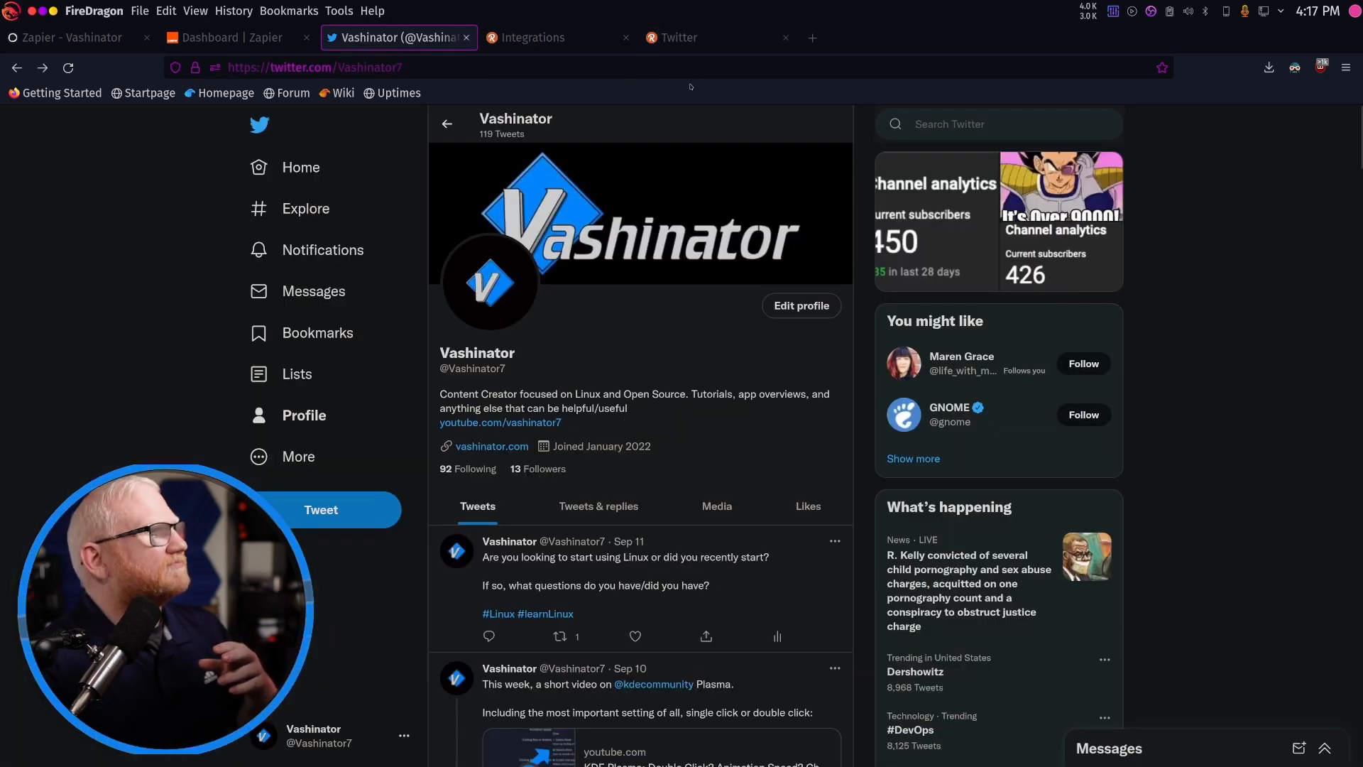
{"action": "left_click", "coordinate": [681, 37]}
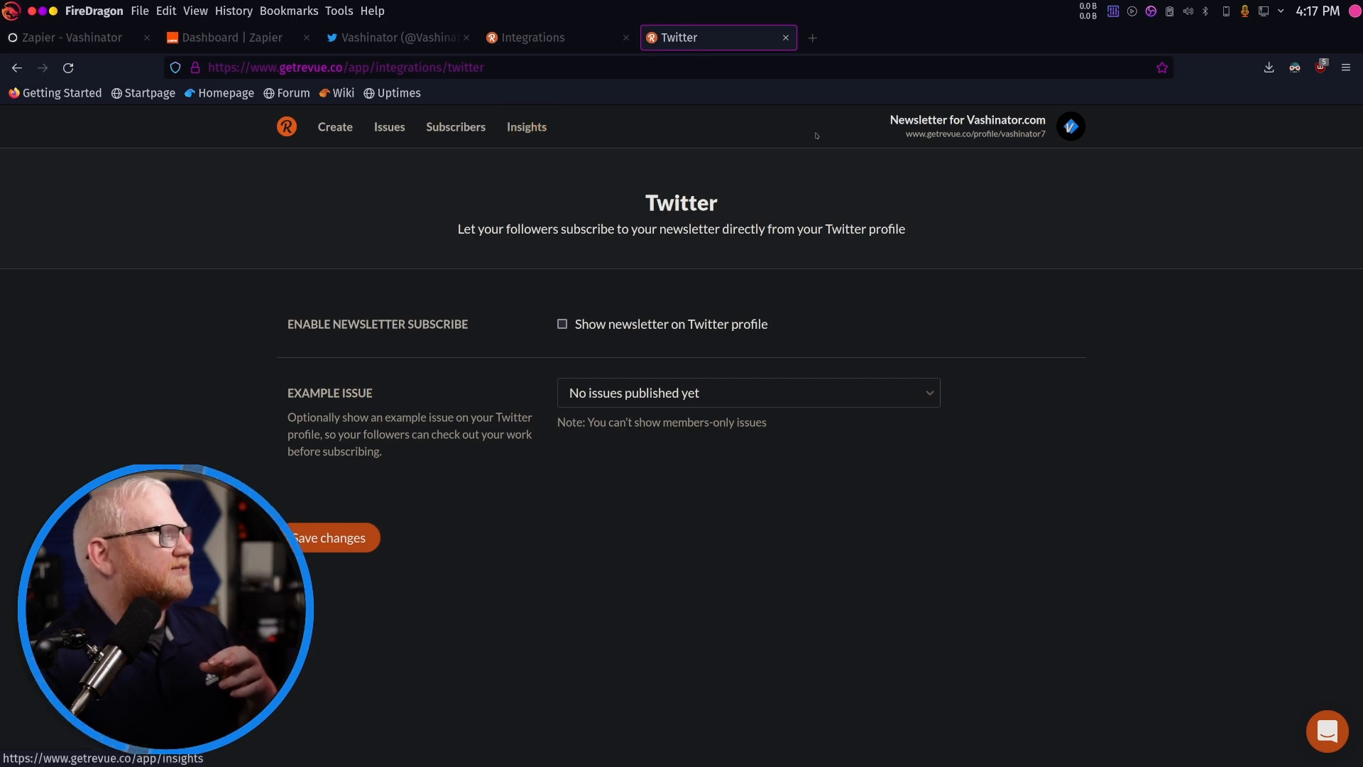
{"action": "left_click", "coordinate": [1070, 127]}
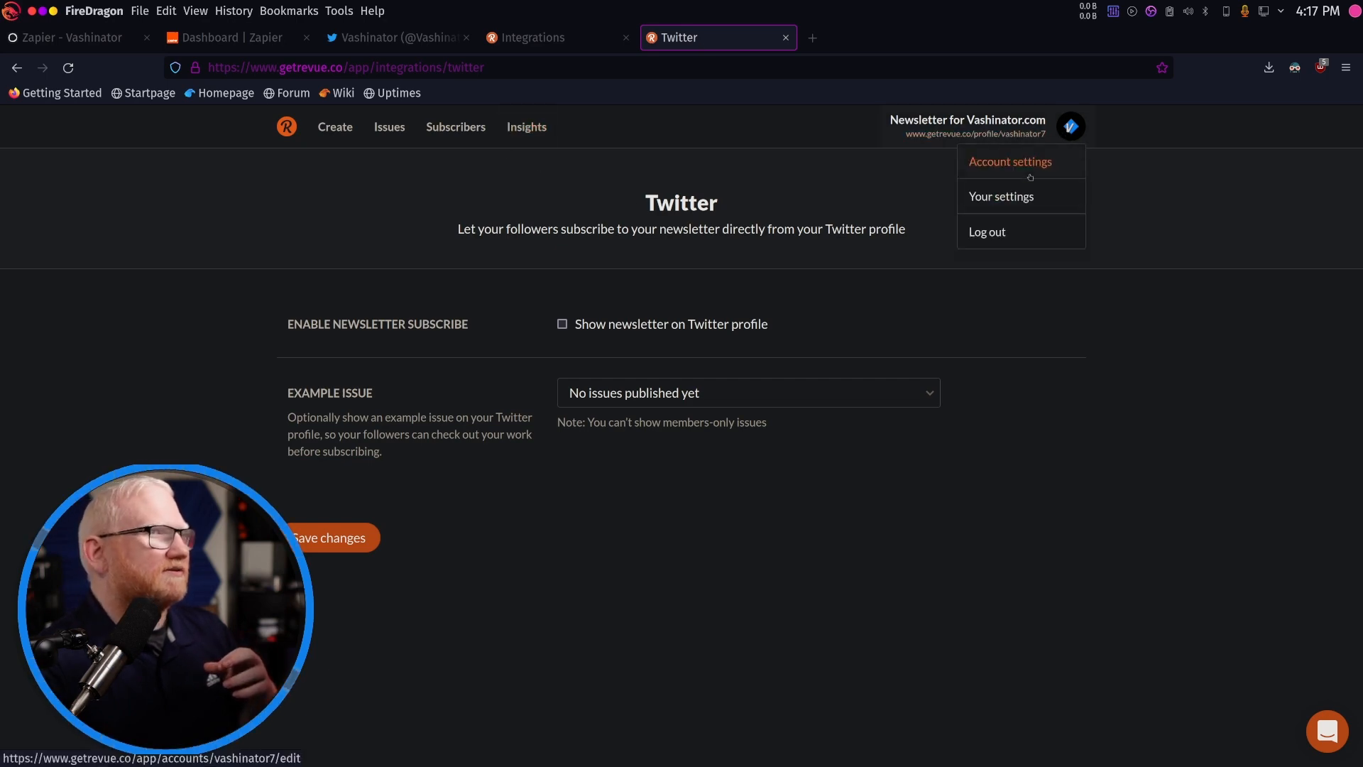
{"action": "left_click", "coordinate": [1030, 176]}
{"action": "left_click", "coordinate": [724, 257]}
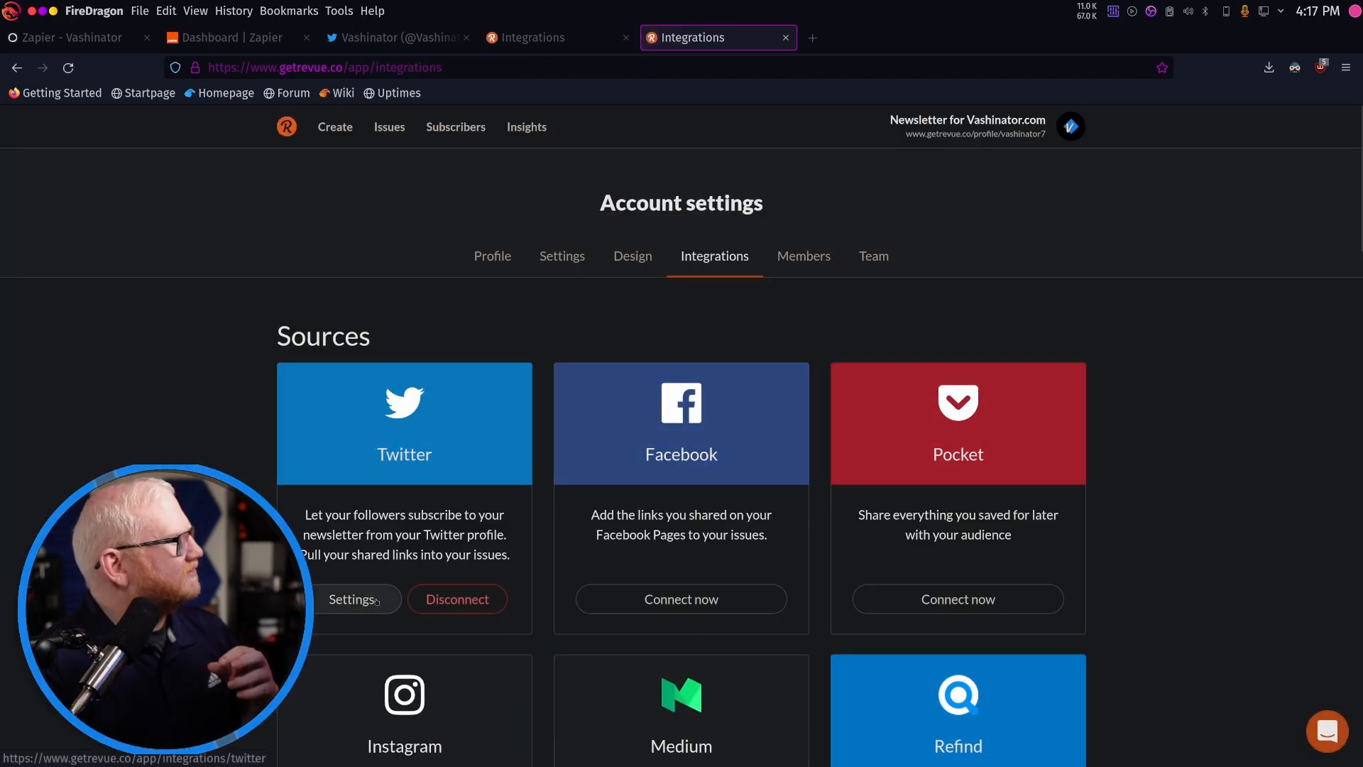
{"action": "left_click", "coordinate": [355, 600]}
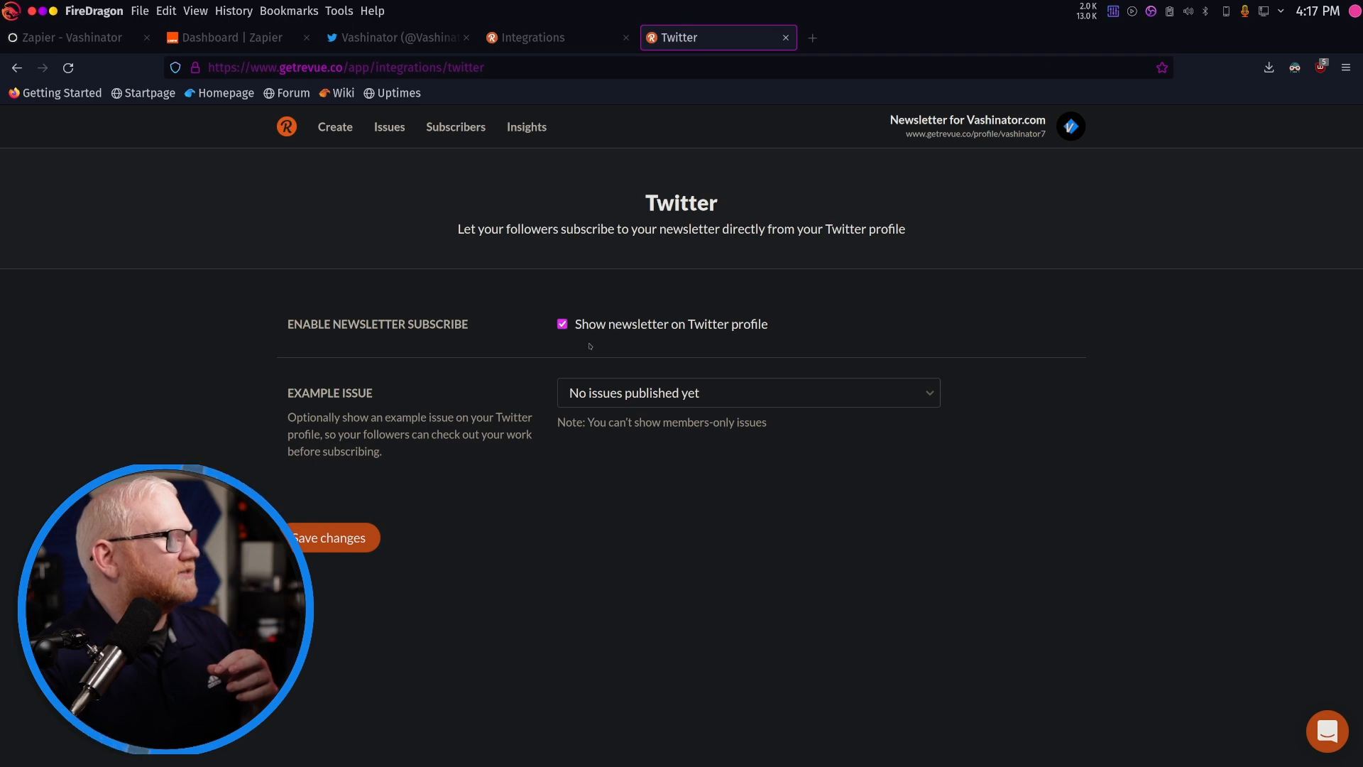
{"action": "left_click", "coordinate": [330, 538]}
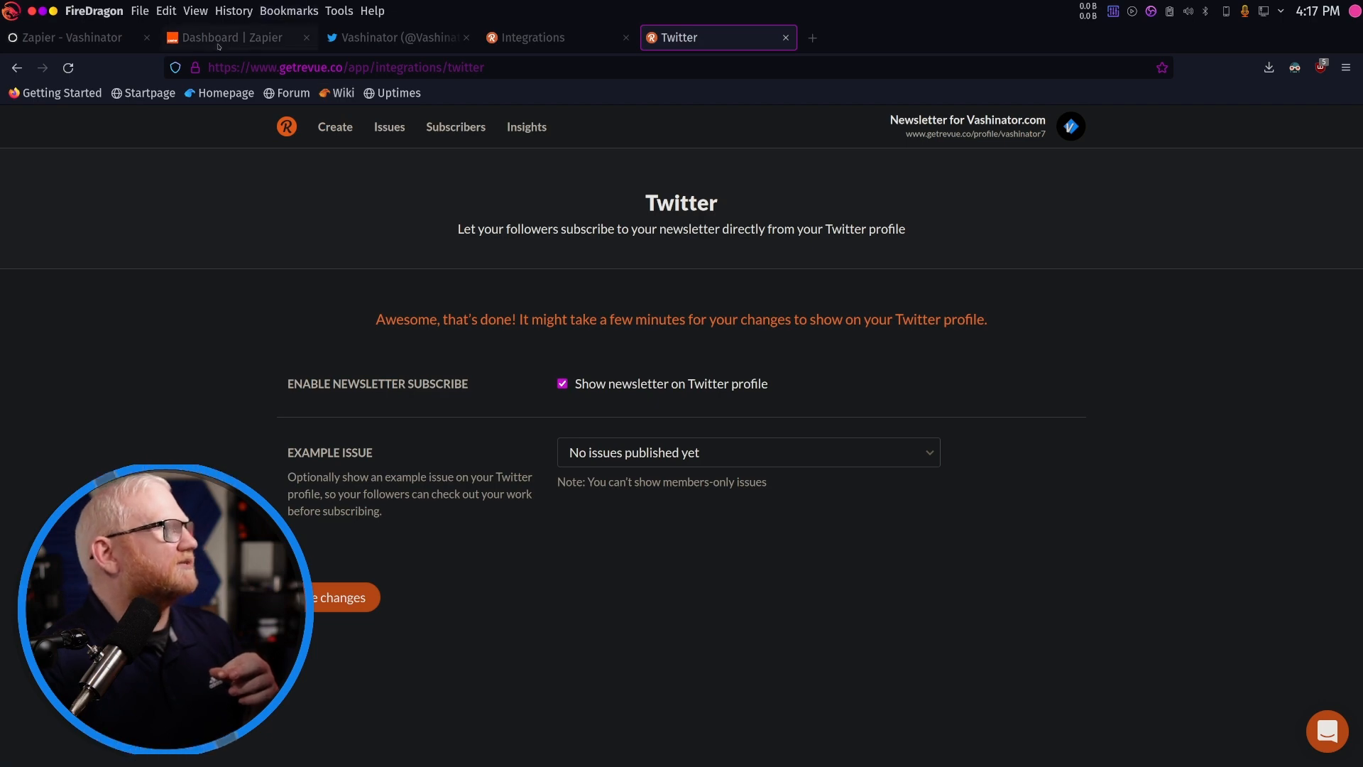
{"action": "left_click", "coordinate": [376, 38]}
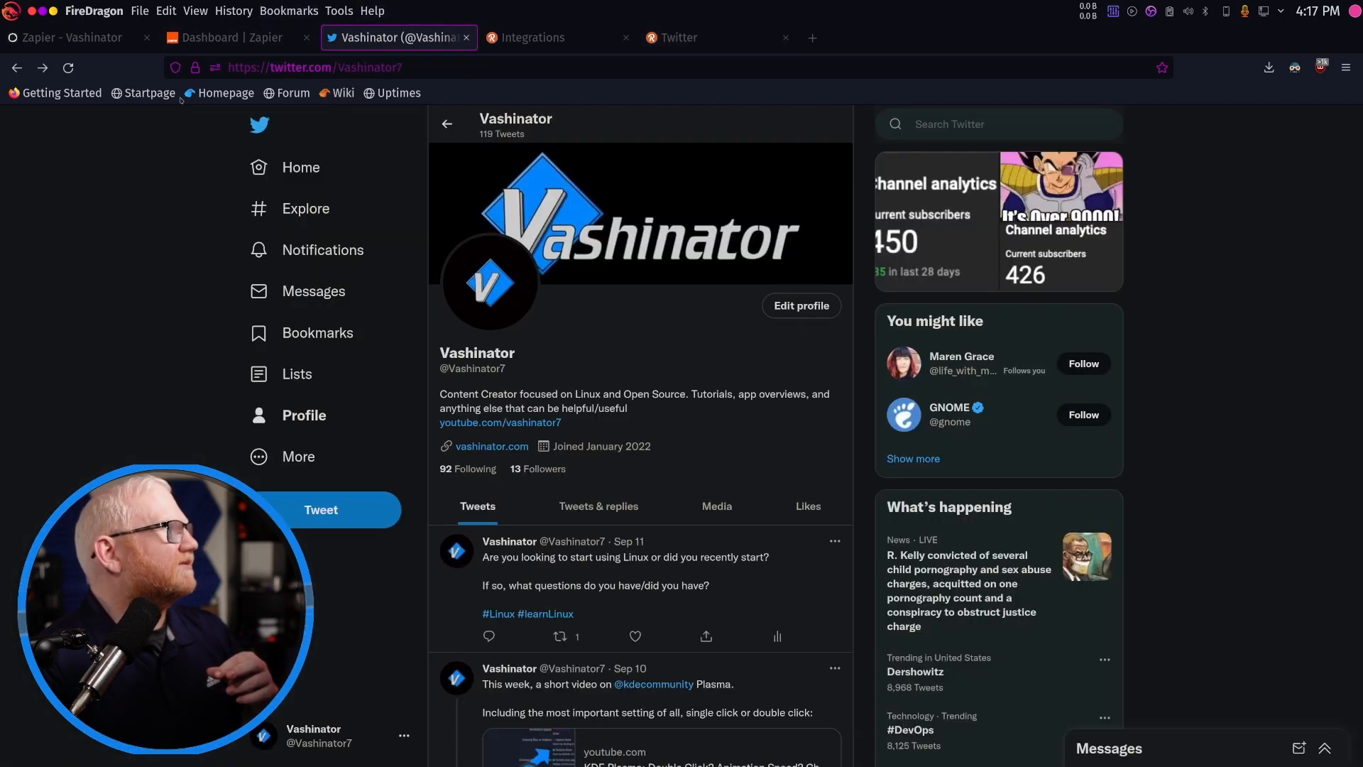
{"action": "left_click", "coordinate": [68, 68]}
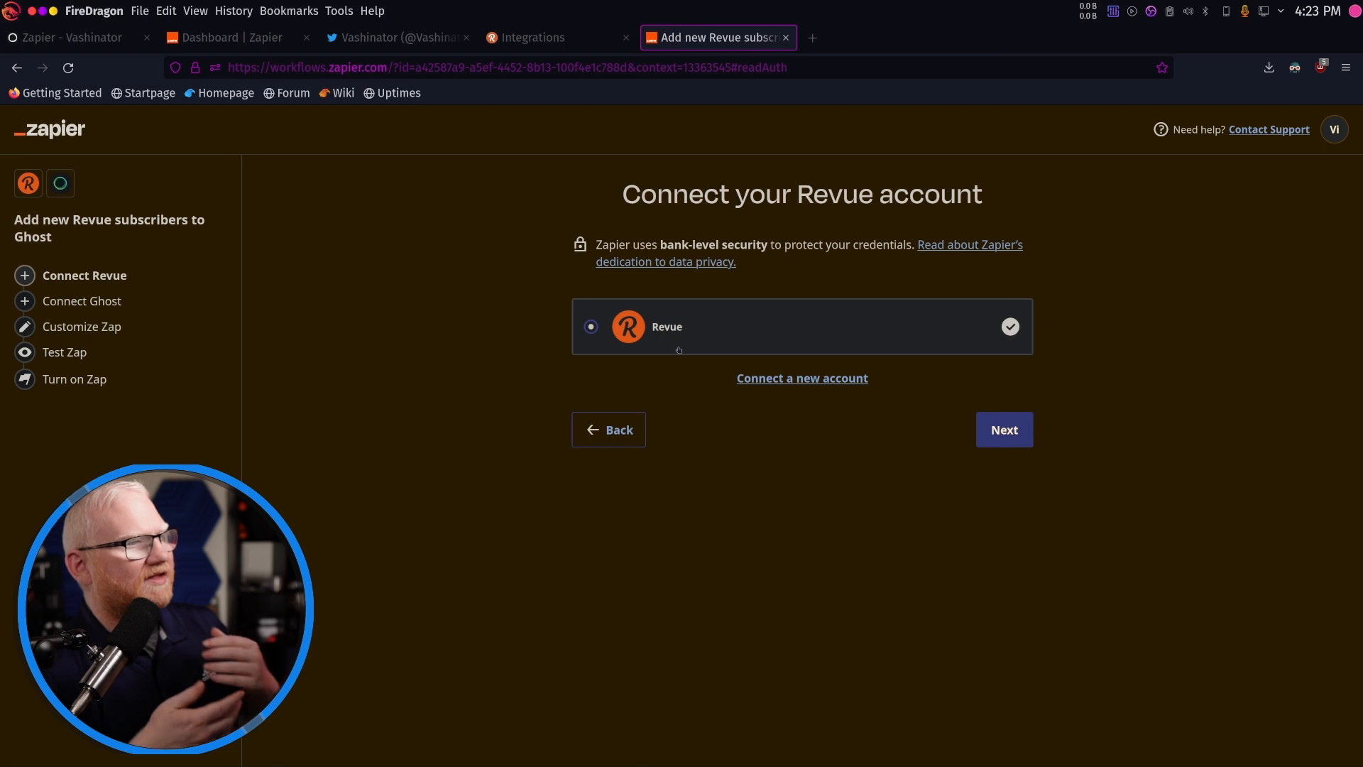
Continue the Zap with the connected Revue account and retest its trigger after subscribing to the newsletter from the Twitter profile
{"action": "left_click", "coordinate": [1008, 442]}
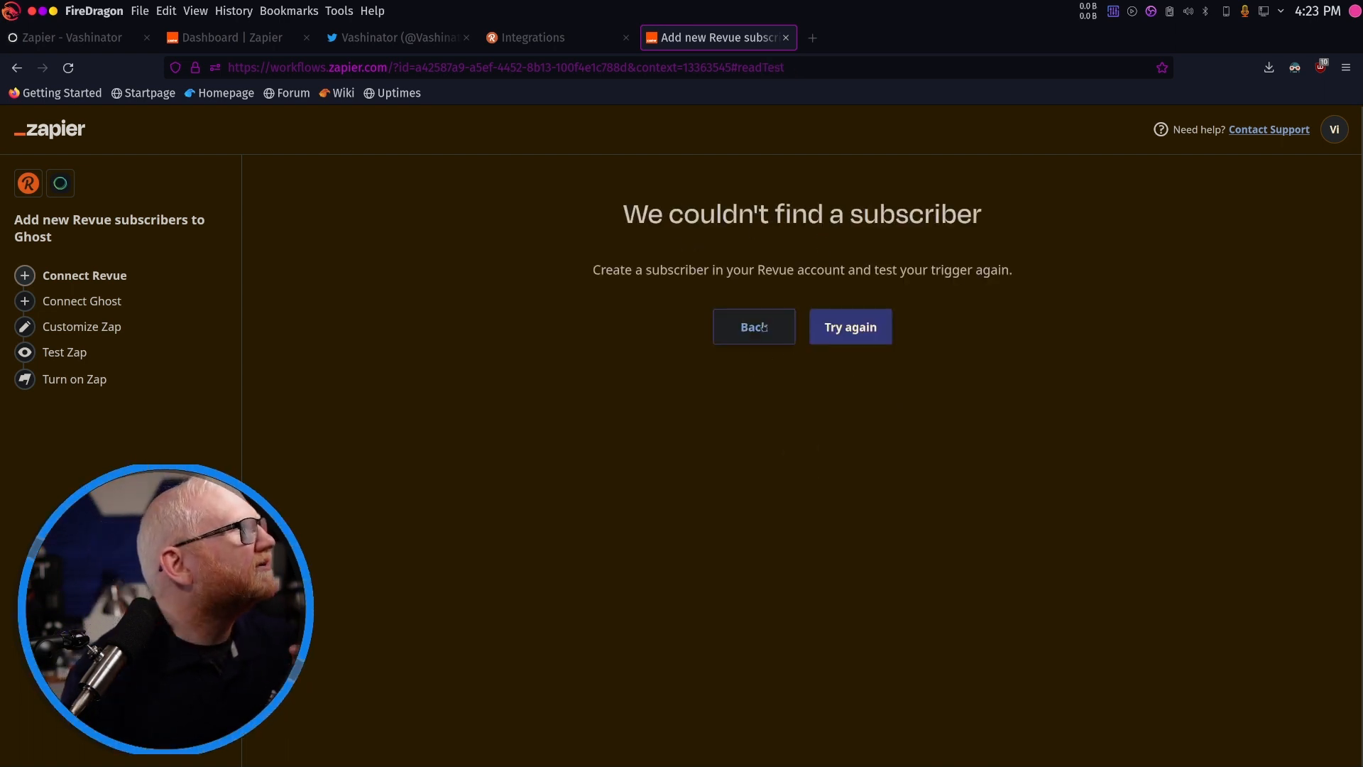
{"action": "left_click", "coordinate": [409, 42]}
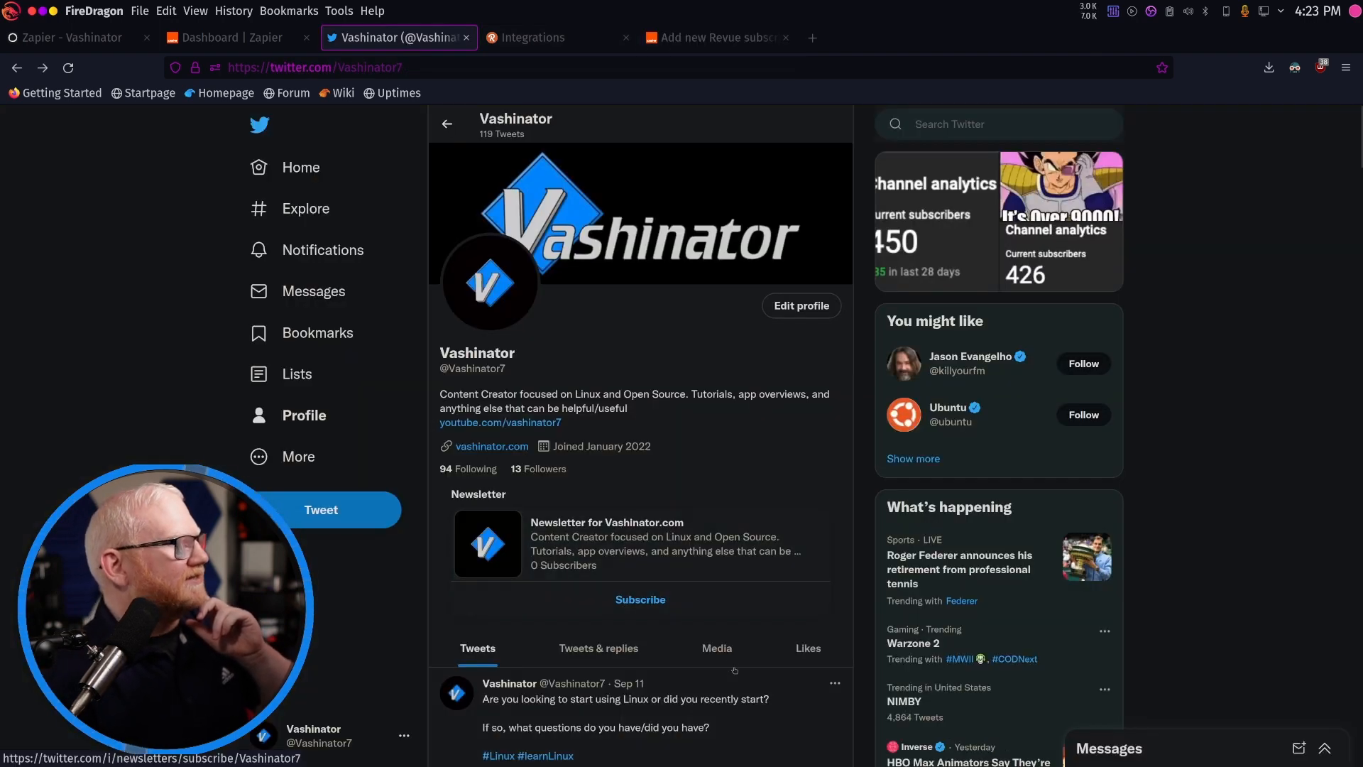
{"action": "left_click", "coordinate": [625, 601]}
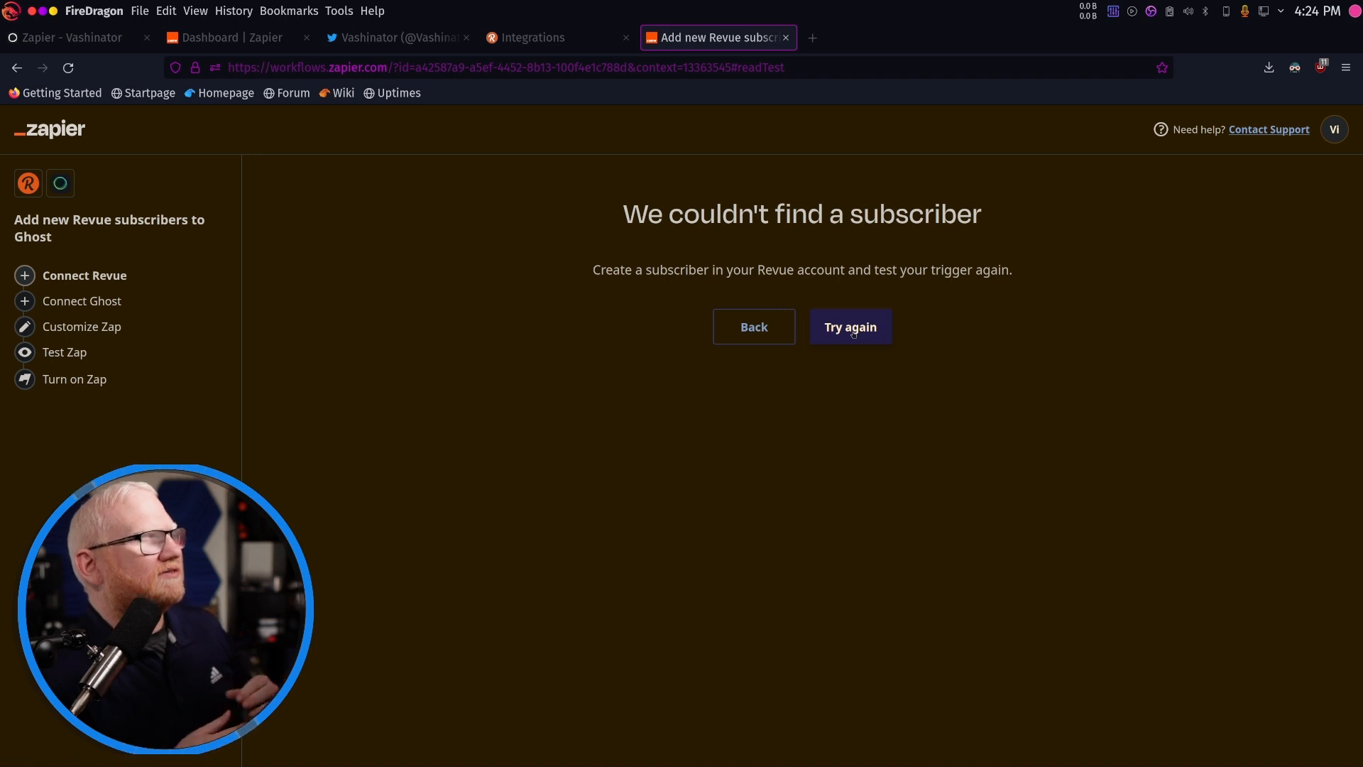
{"action": "left_click", "coordinate": [854, 333]}
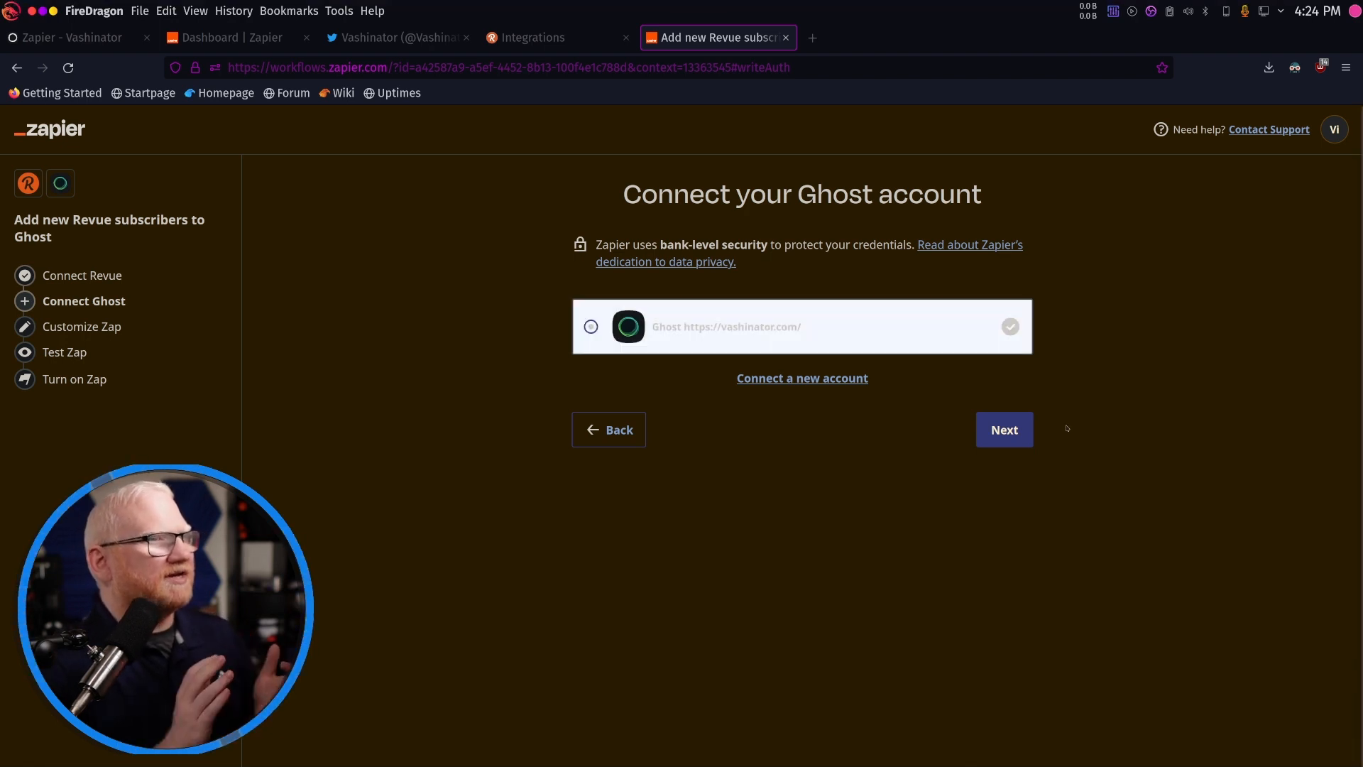
Continue with the connected Ghost account and map the Revue fields, using Single newsletter, the label "Twitter" and Send email to member True
{"action": "left_click", "coordinate": [1007, 428]}
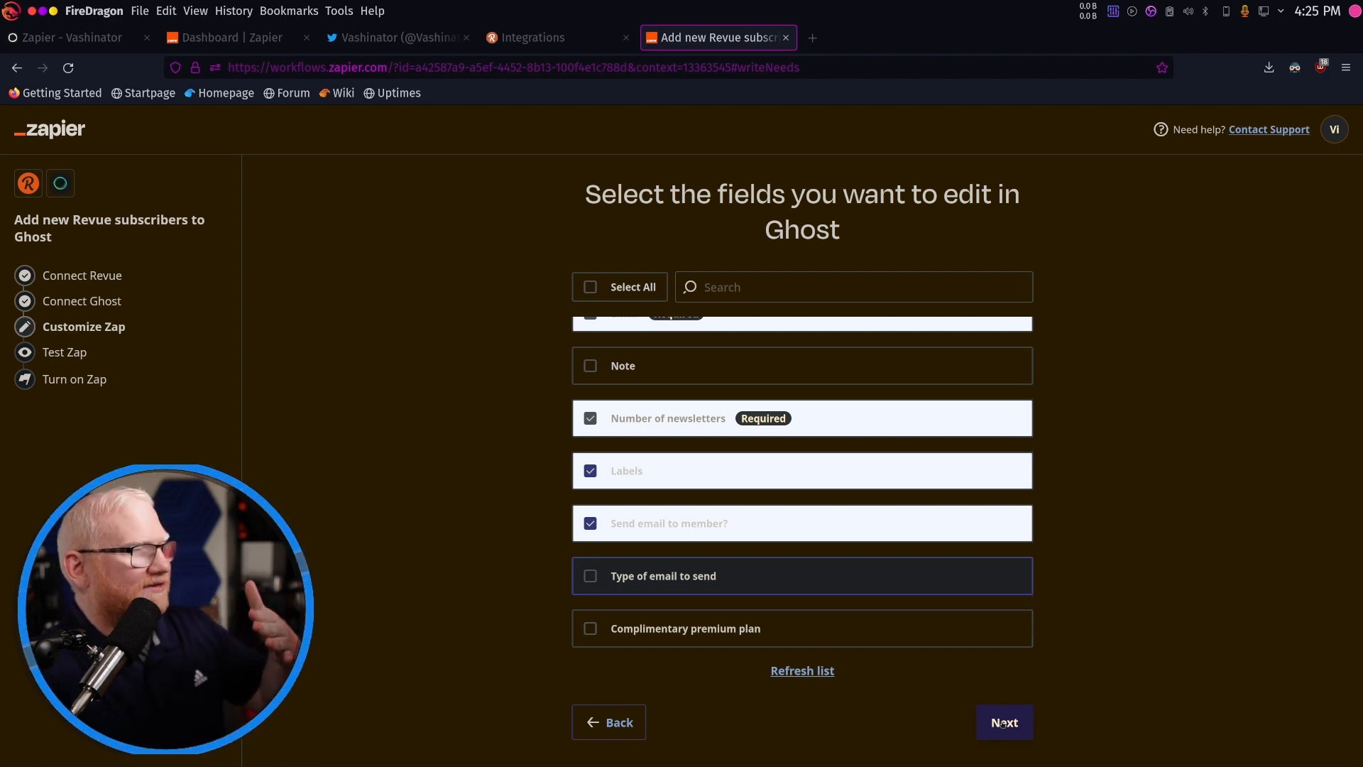
{"action": "left_click", "coordinate": [1002, 723]}
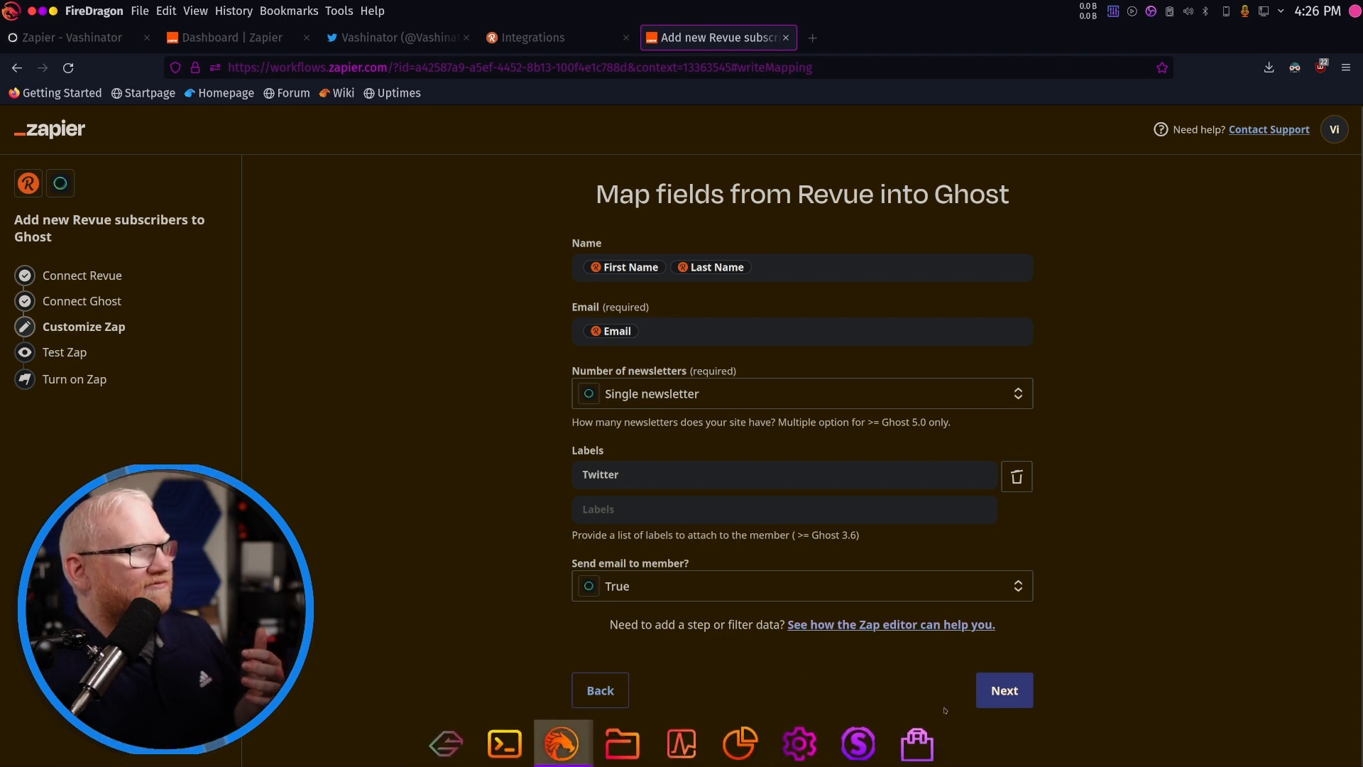
{"action": "left_click", "coordinate": [999, 690]}
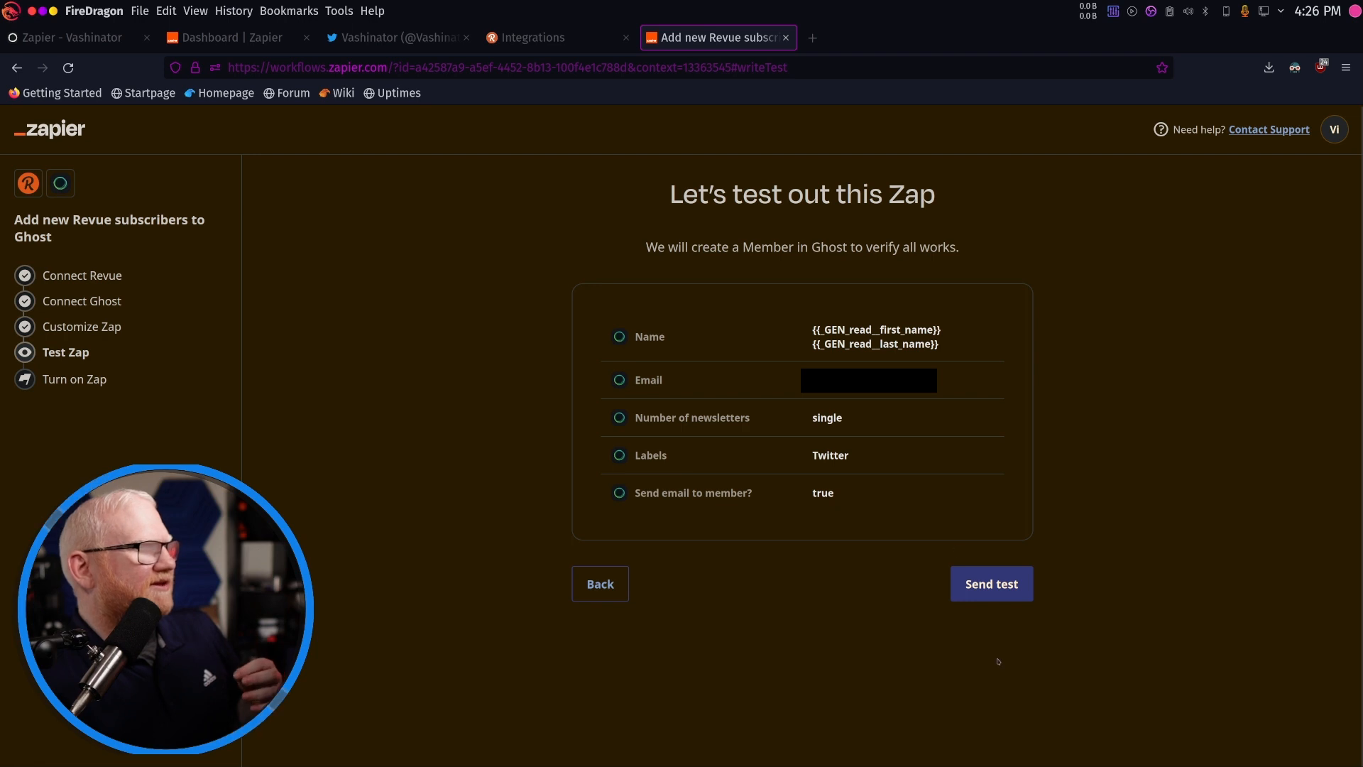
Send the Zap's test member to Ghost and switch to the Ghost admin to check the members
{"action": "left_click", "coordinate": [984, 573]}
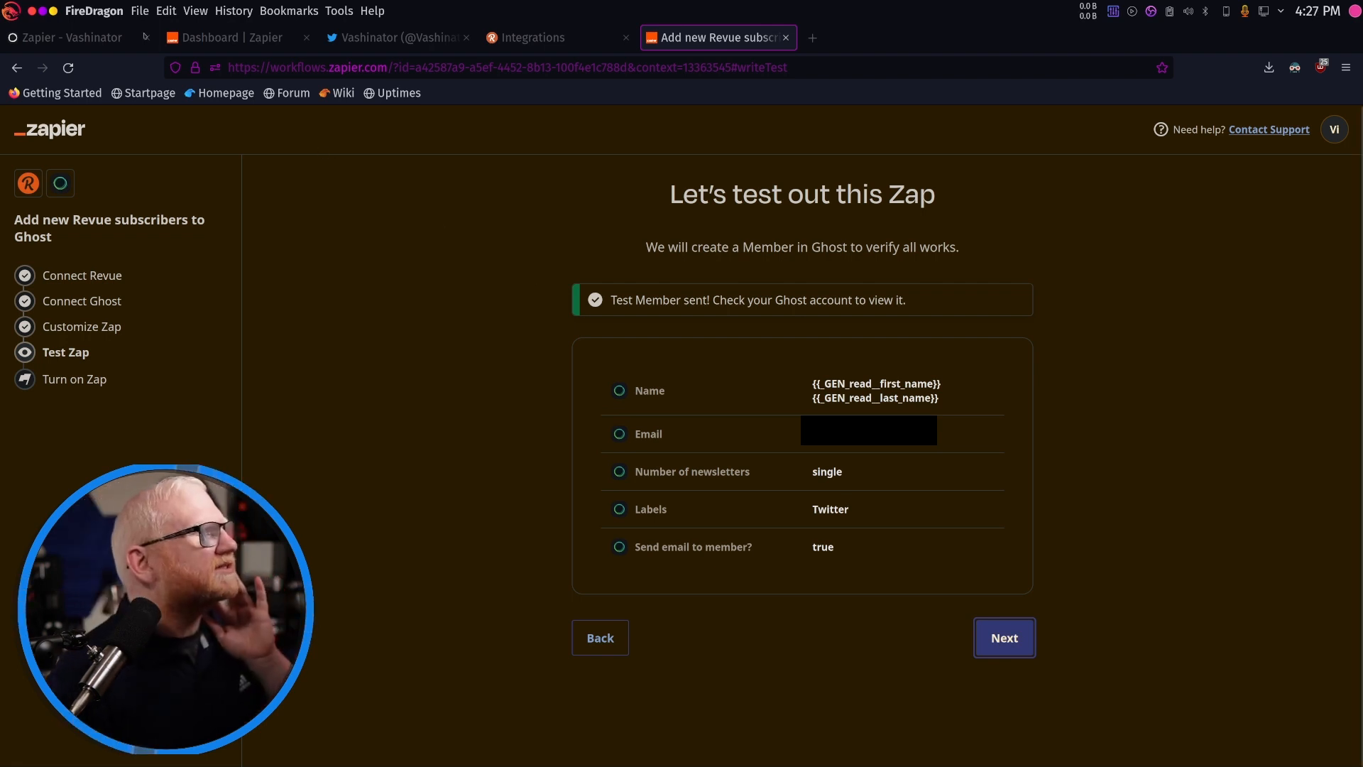
{"action": "left_click", "coordinate": [30, 41]}
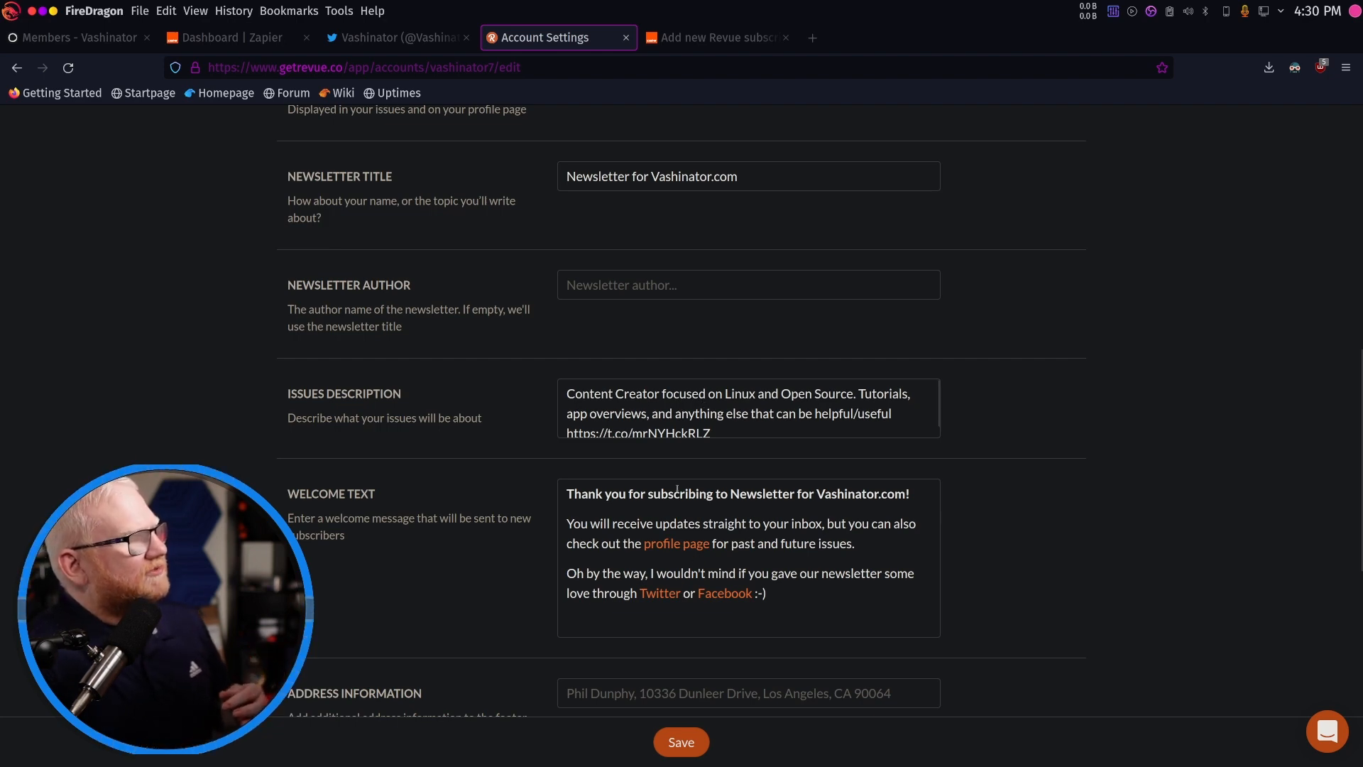
{"action": "scroll", "coordinate": [624, 529], "scroll_direction": "up", "scroll_amount": 6}
{"action": "scroll", "coordinate": [624, 529], "scroll_direction": "up", "scroll_amount": 3}
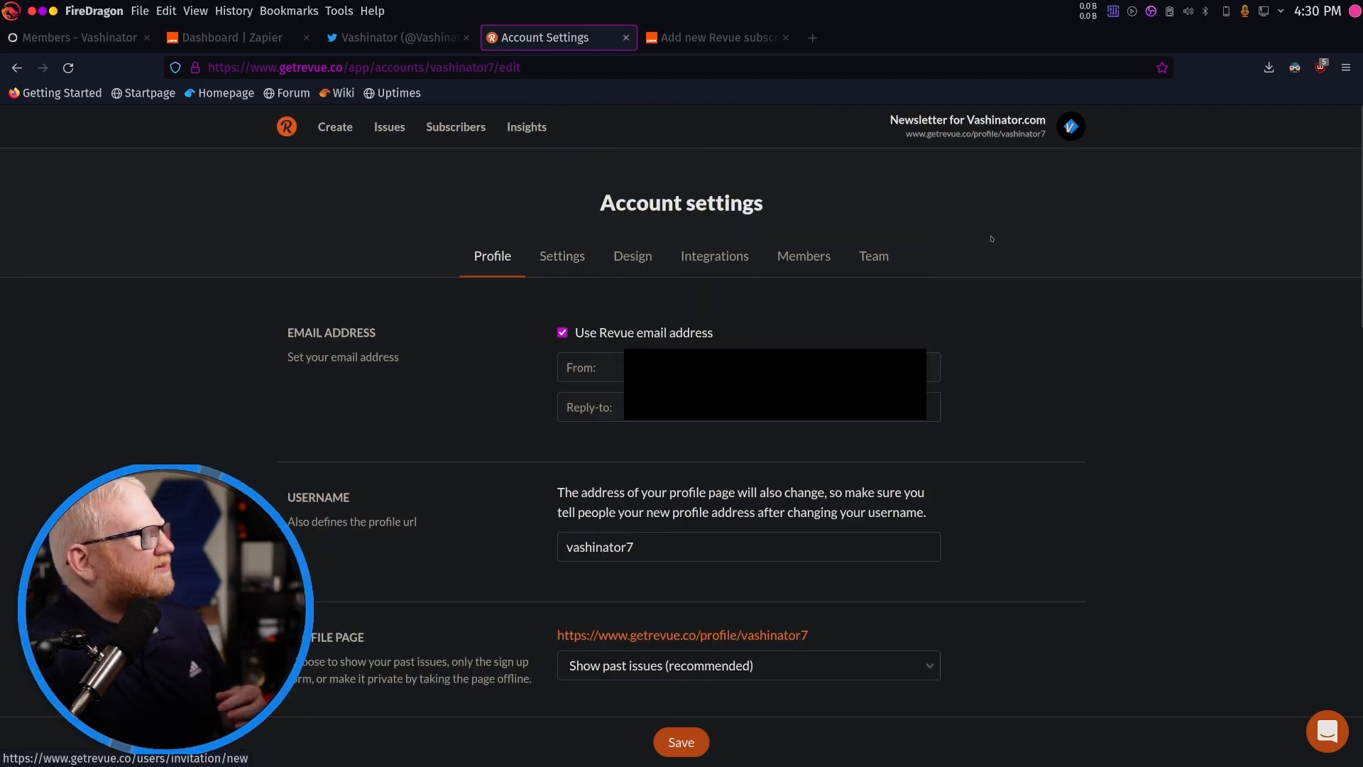
{"action": "left_click", "coordinate": [1082, 130]}
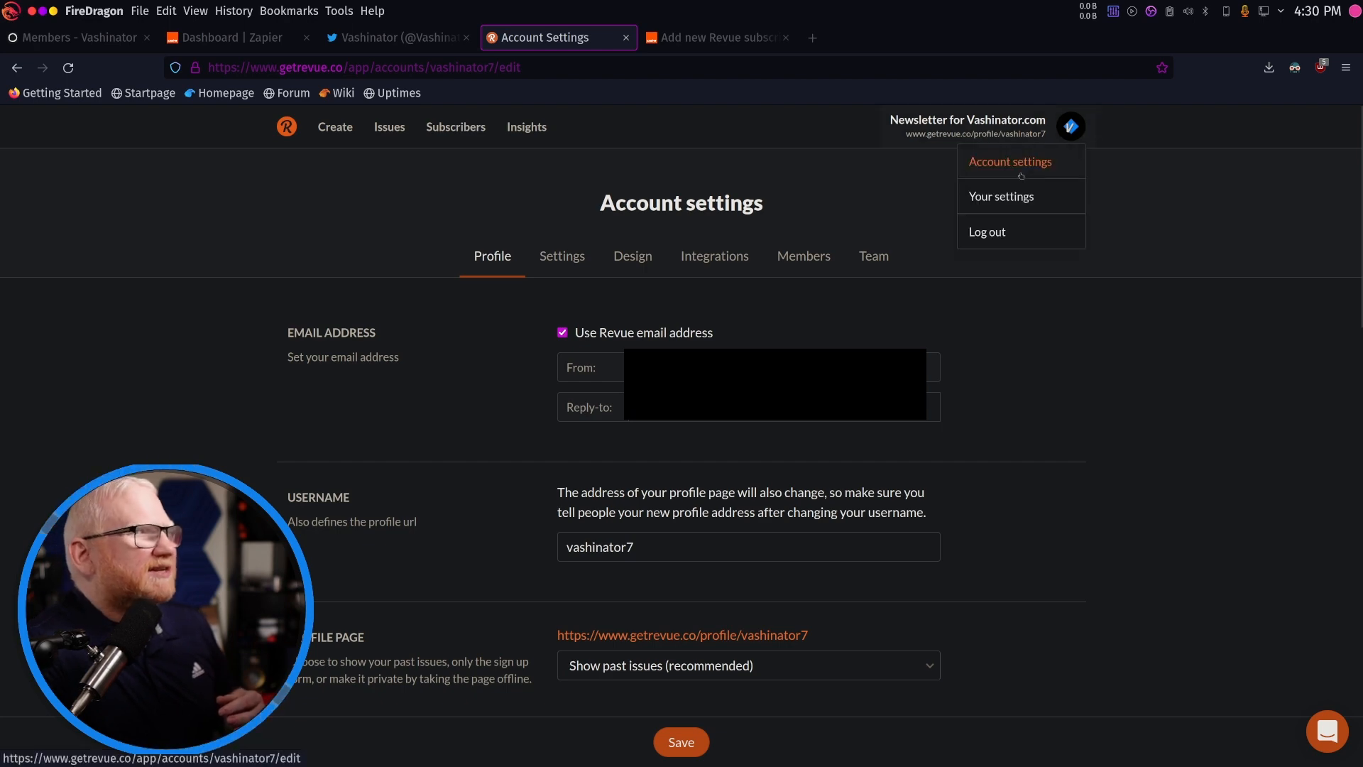
{"action": "scroll", "coordinate": [454, 272], "scroll_direction": "down", "scroll_amount": 12}
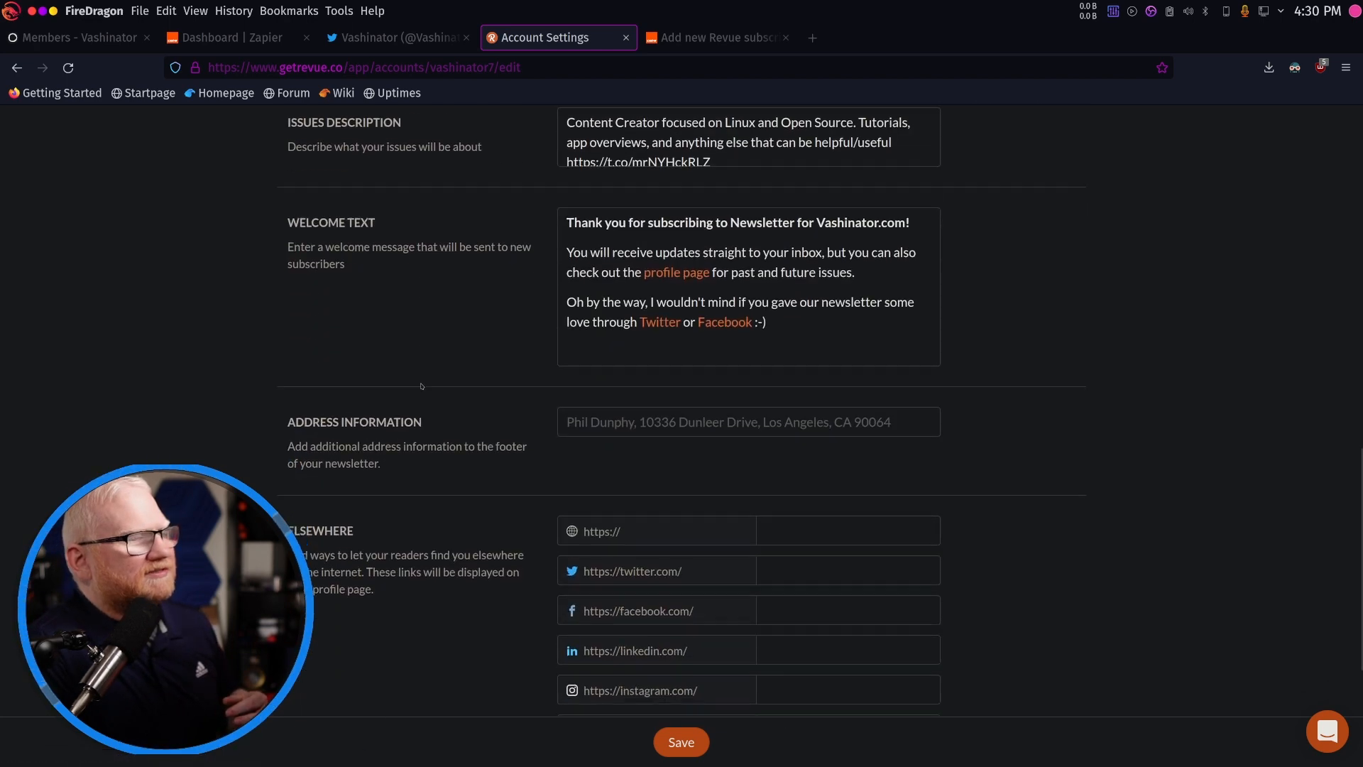
{"action": "scroll", "coordinate": [719, 341], "scroll_direction": "up", "scroll_amount": 4}
{"action": "scroll", "coordinate": [772, 436], "scroll_direction": "down", "scroll_amount": 1}
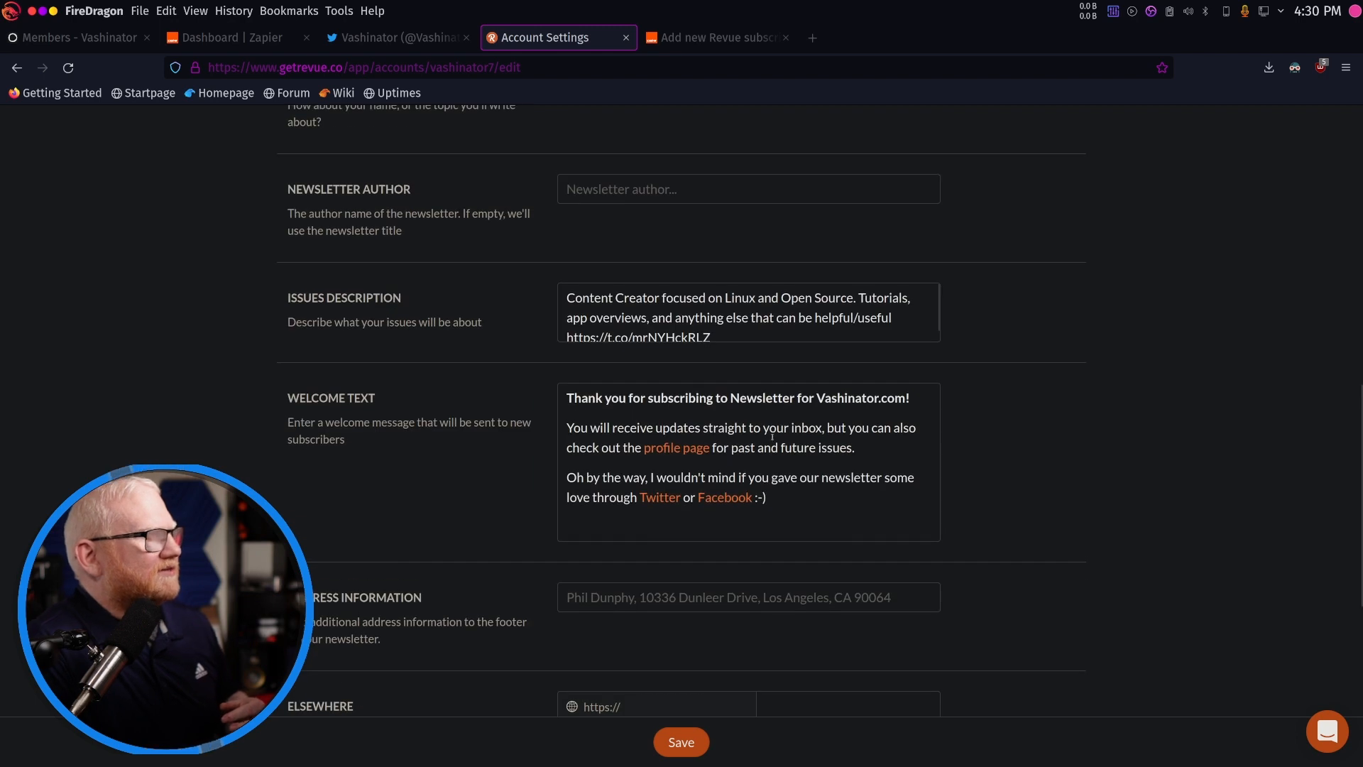
{"action": "left_click_drag", "start_coordinate": [775, 485], "coordinate": [567, 428]}
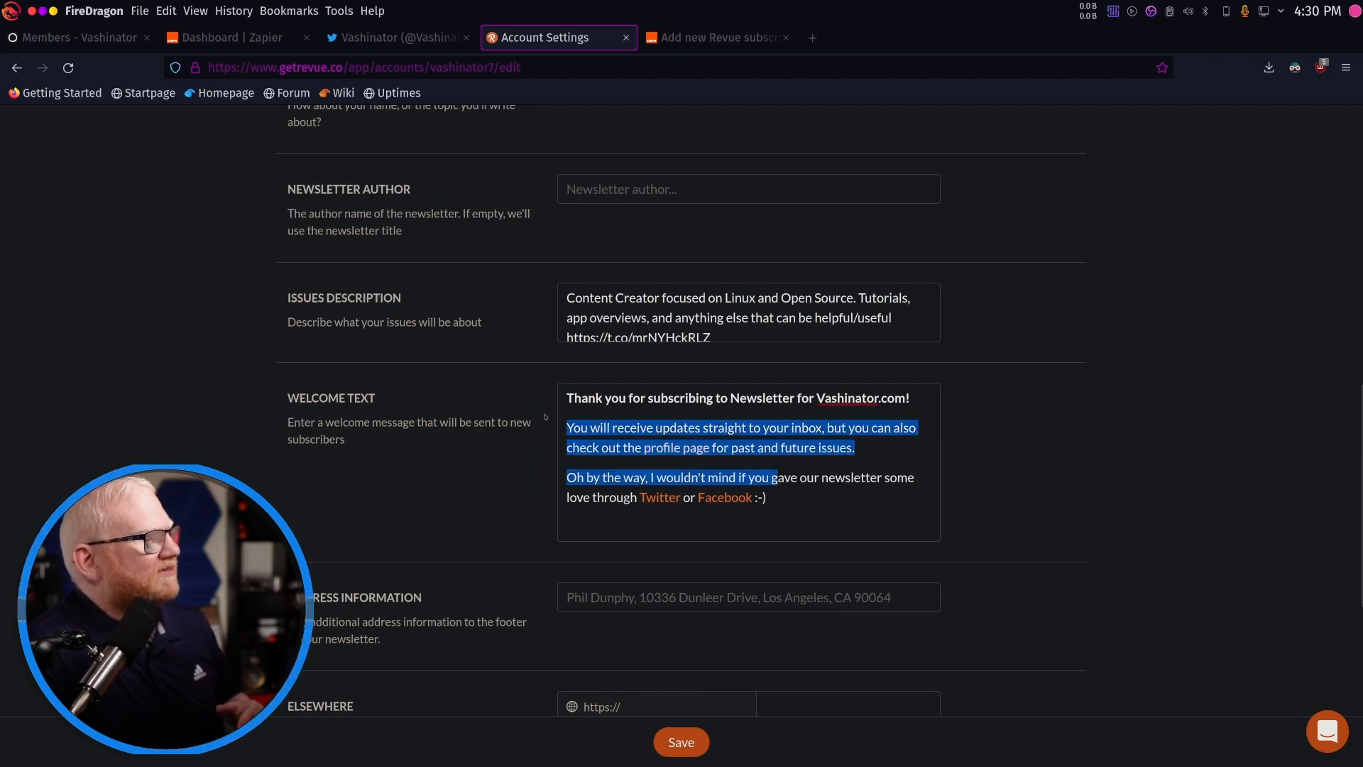
{"action": "left_click", "coordinate": [815, 452]}
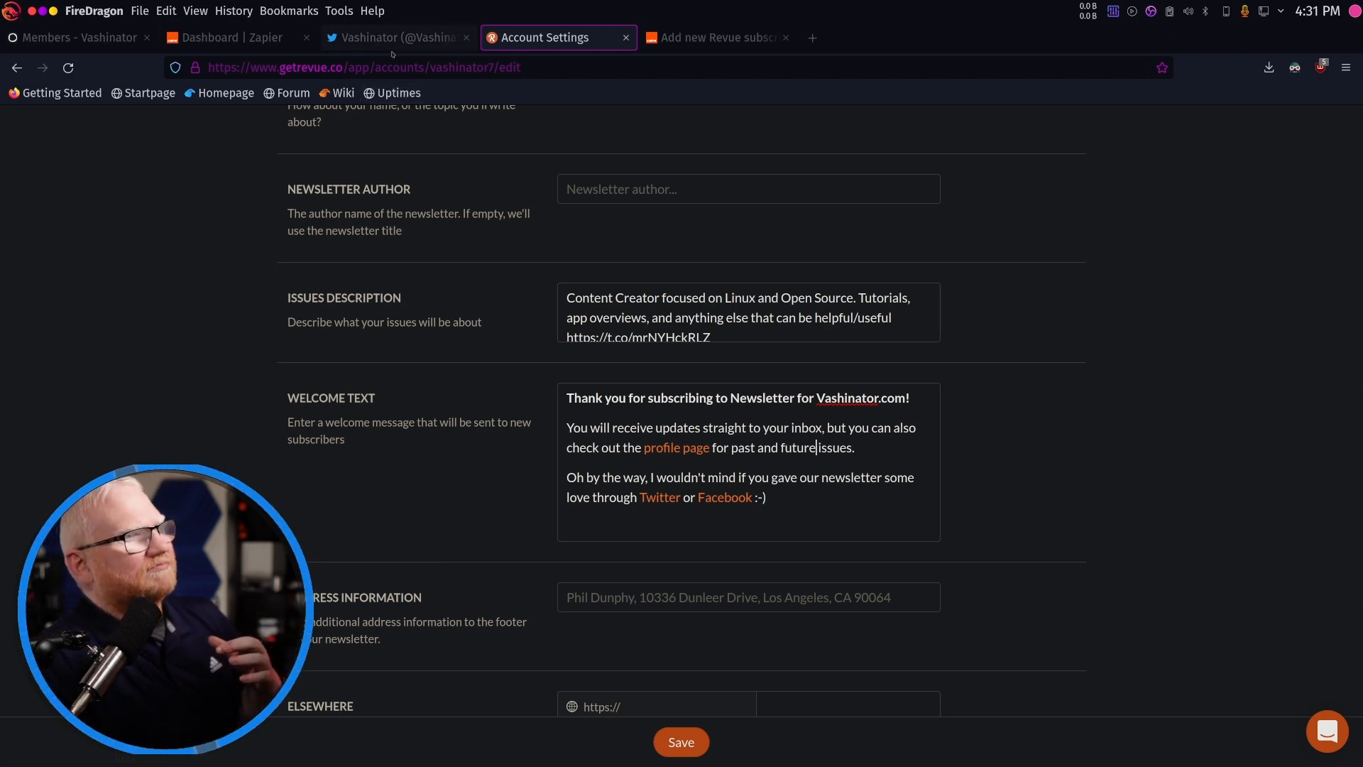
Return to the "Add new Revue subscribers to Ghost" Zap in Zapier and turn it on
{"action": "left_click", "coordinate": [710, 41]}
{"action": "left_click", "coordinate": [1029, 513]}
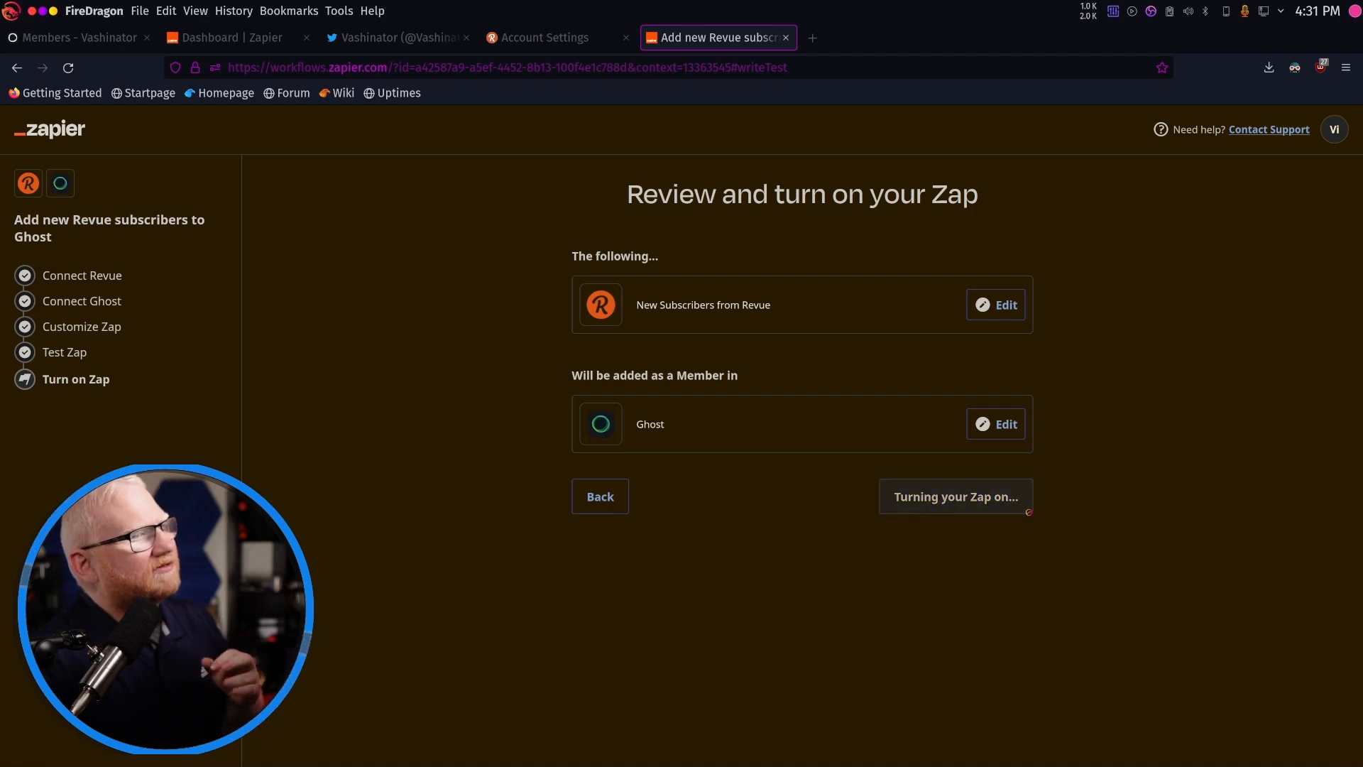